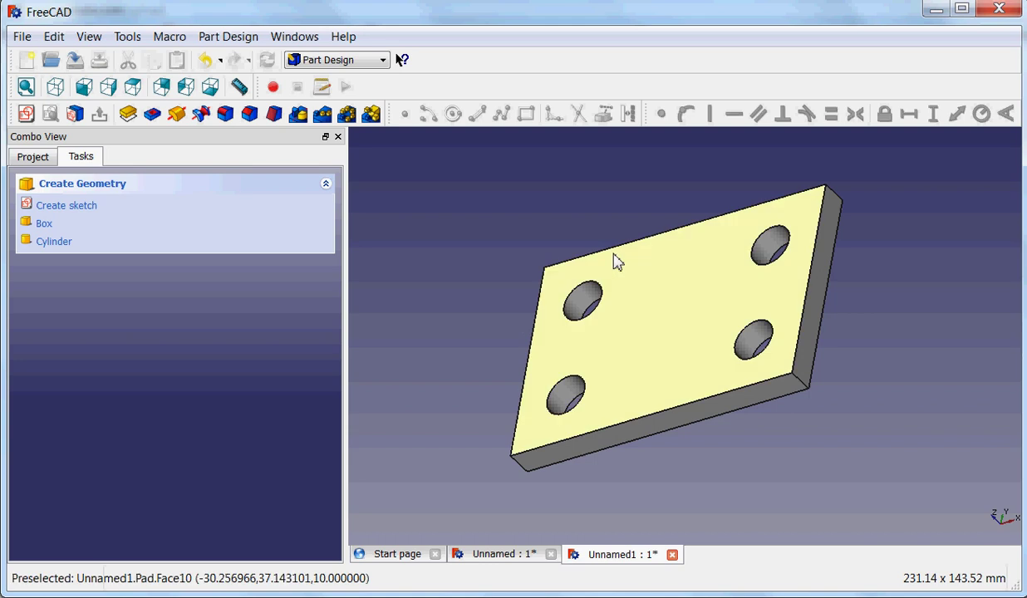
# Step: Create the new document Unnamed2, check the Unnamed and Unnamed1 documents, then return to Unnamed2
pyautogui.click(26, 61)
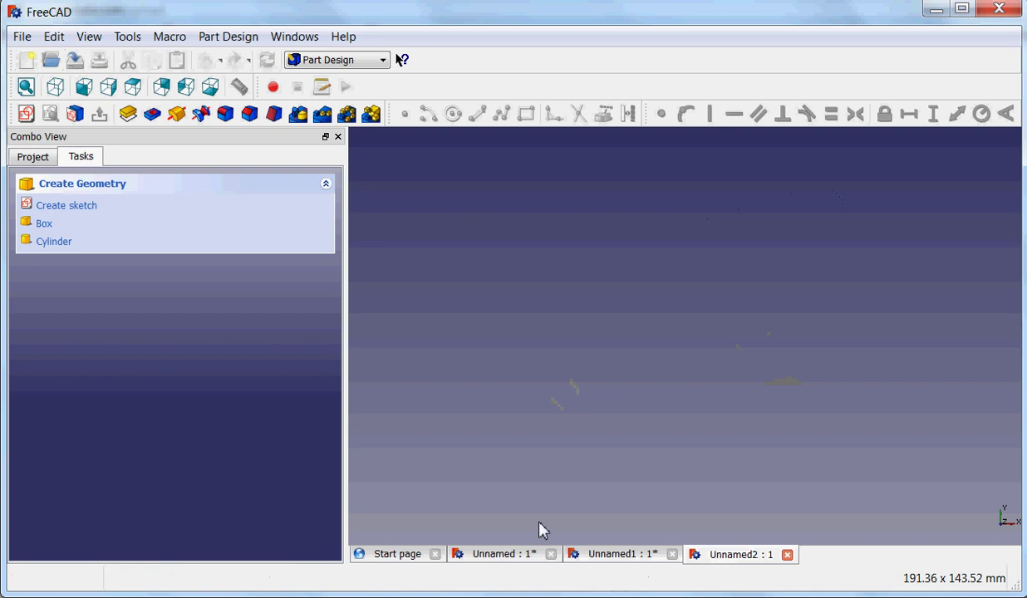
pyautogui.click(32, 158)
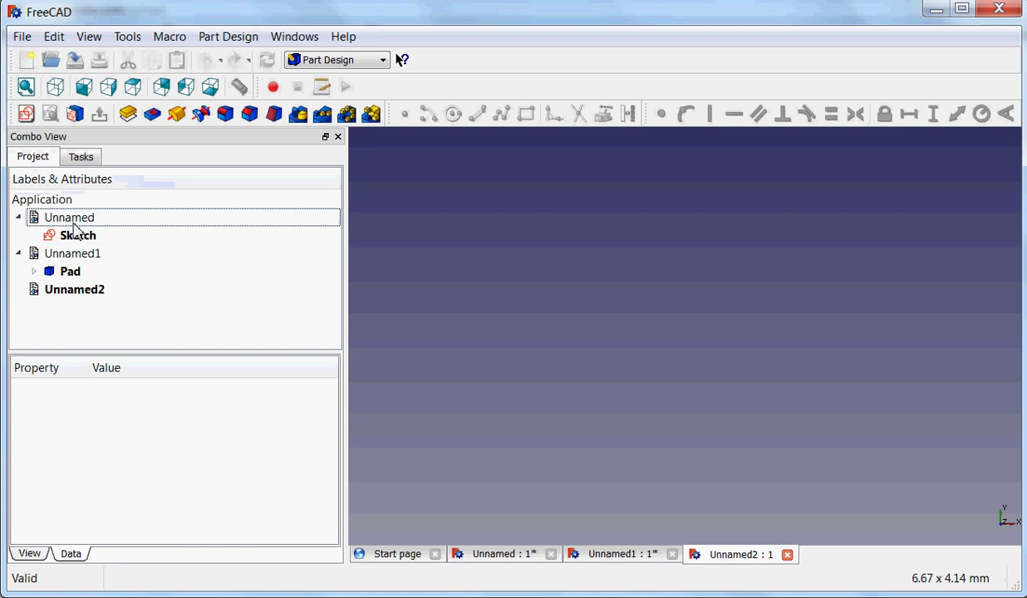
pyautogui.click(503, 560)
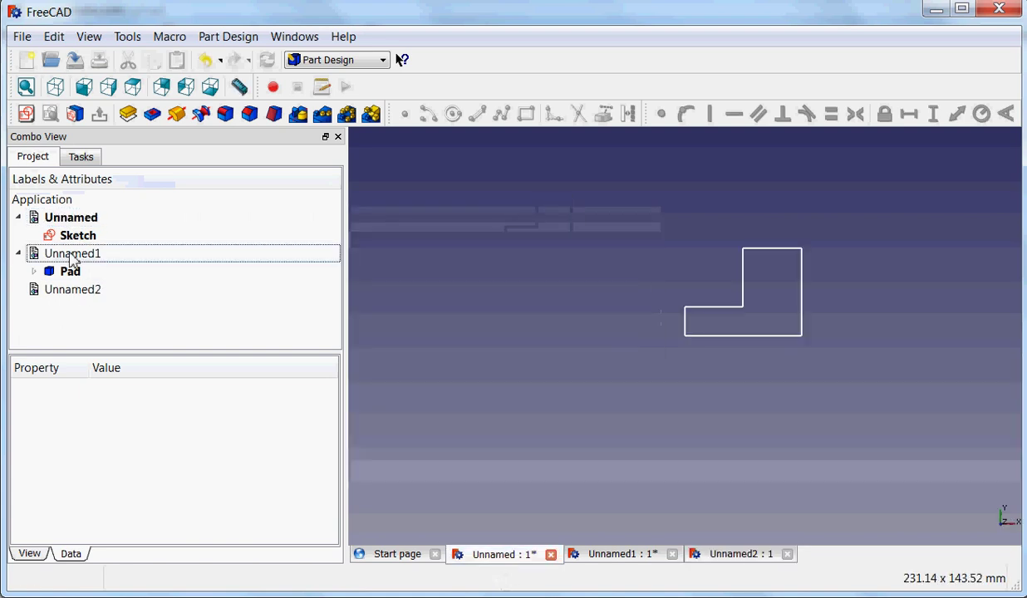
pyautogui.click(631, 557)
pyautogui.click(724, 556)
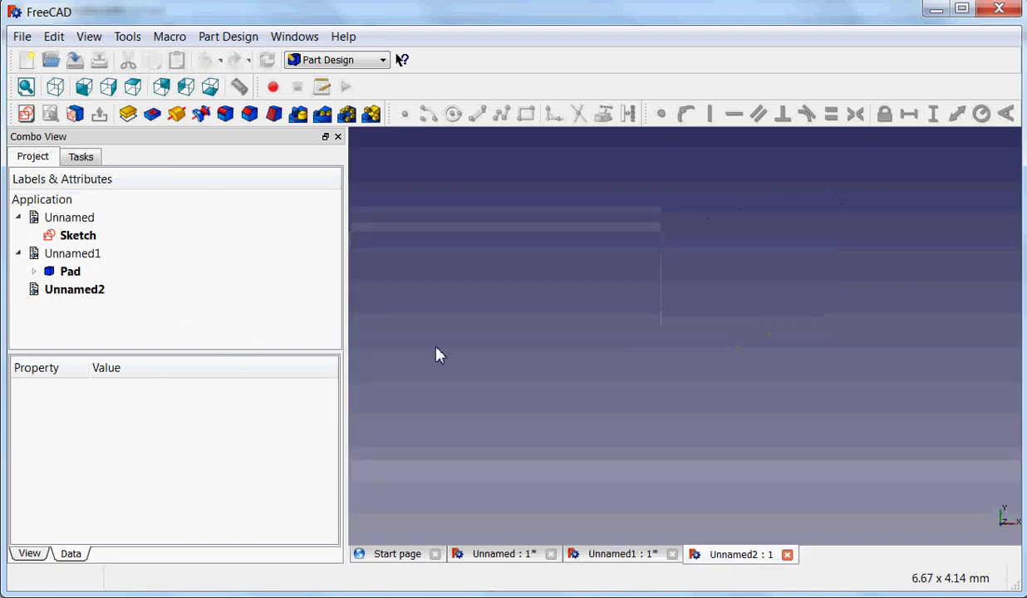
# Step: Start a sketch on the XY-Plane and draw the large outer rectangle
pyautogui.click(26, 114)
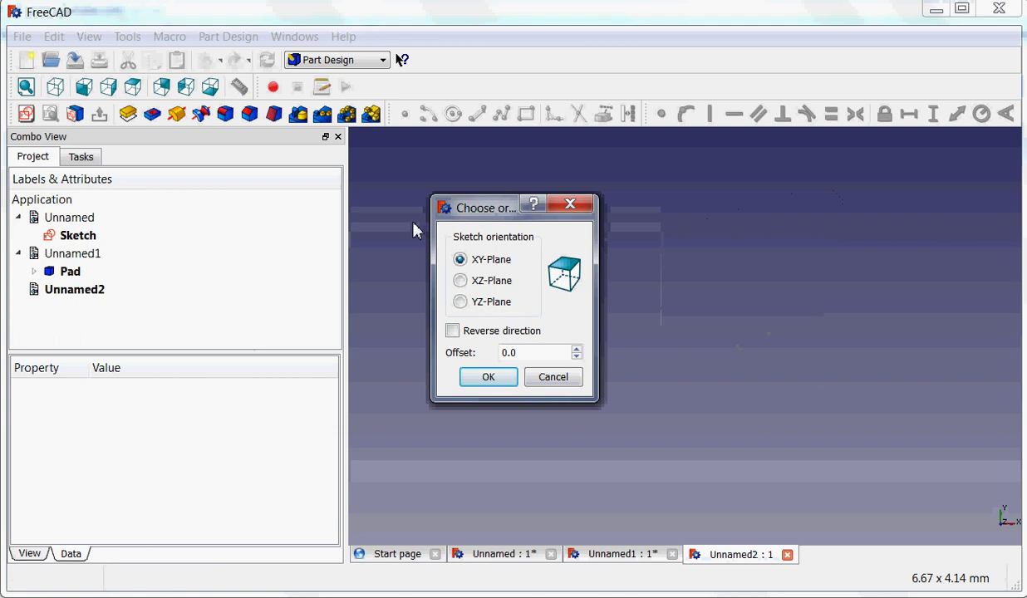
pyautogui.click(501, 379)
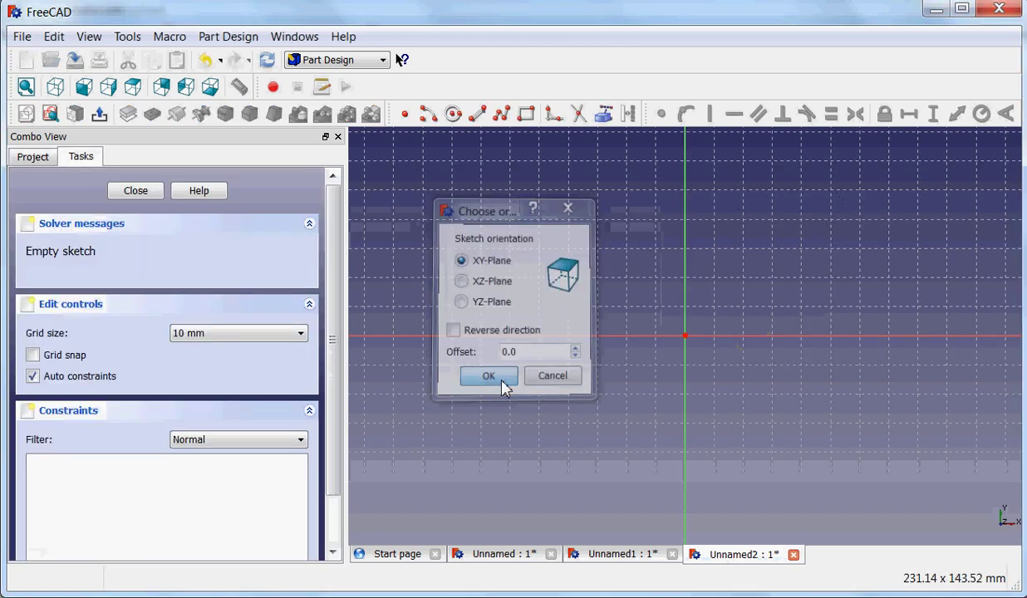
pyautogui.click(526, 114)
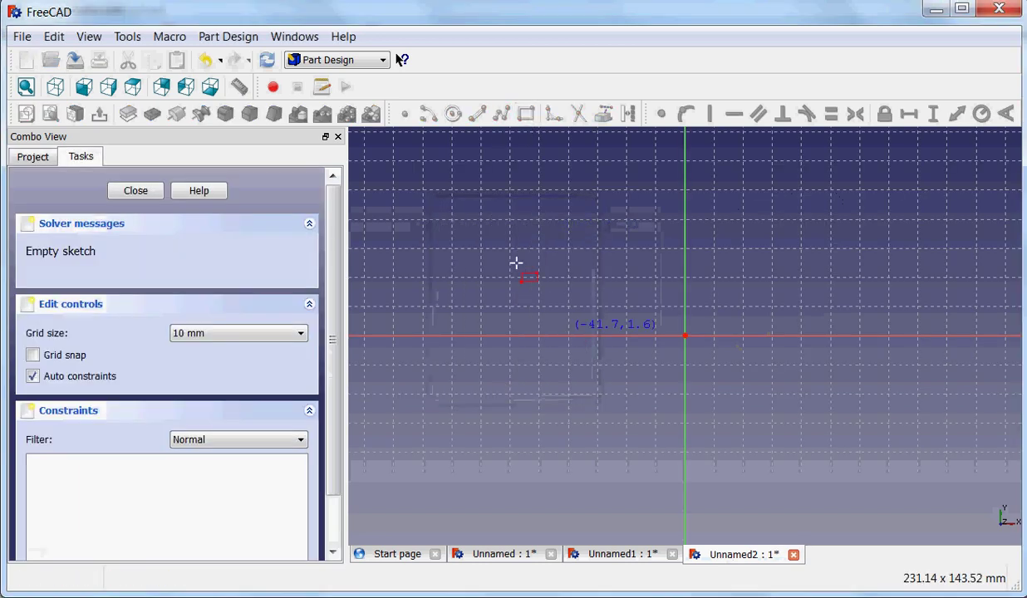
pyautogui.click(526, 193)
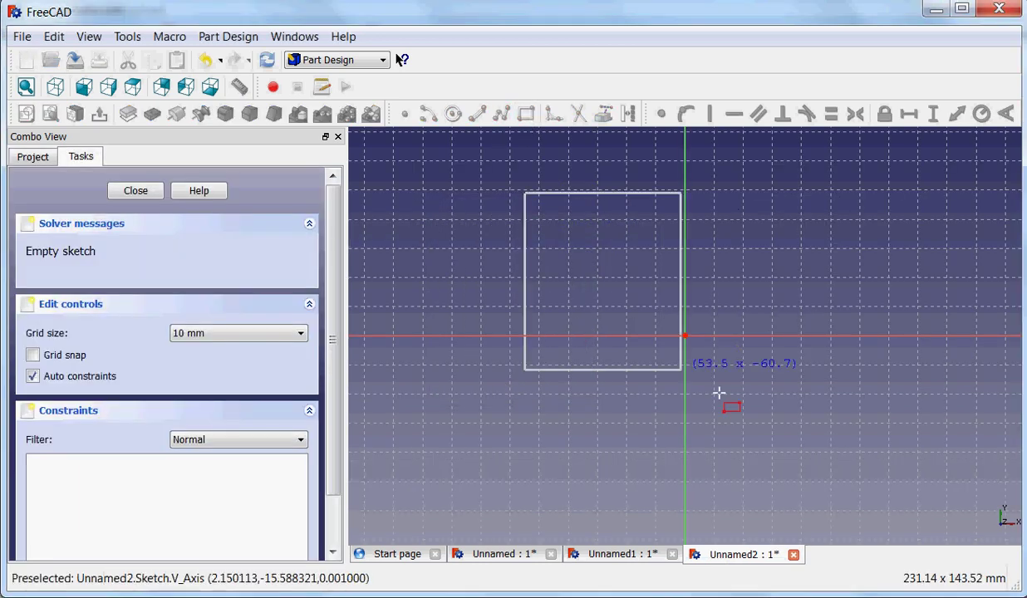
pyautogui.click(938, 459)
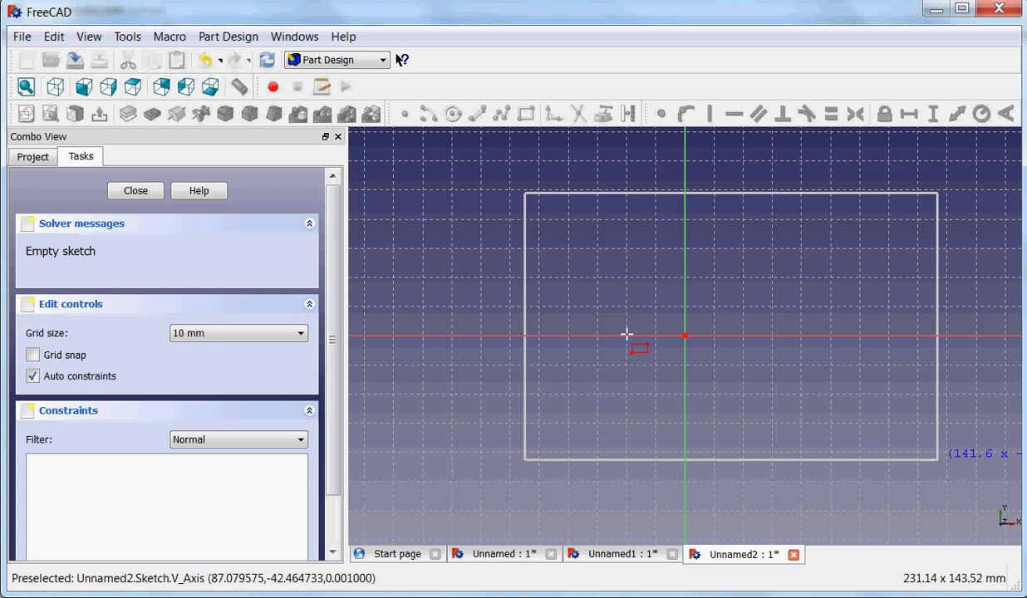
pyautogui.click(858, 449)
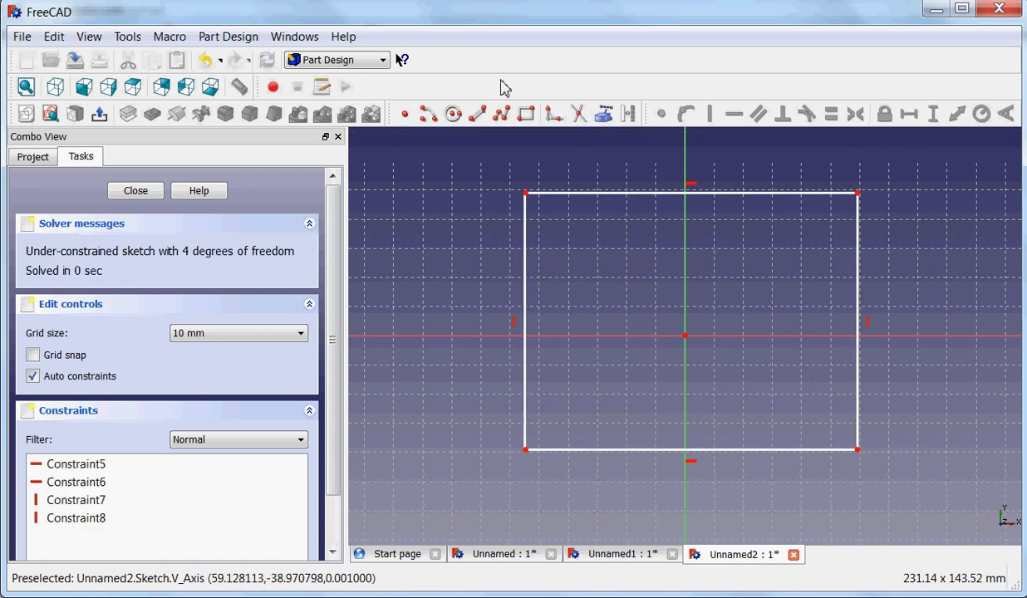
# Step: Draw a smaller rectangle inside the outer one
pyautogui.click(526, 116)
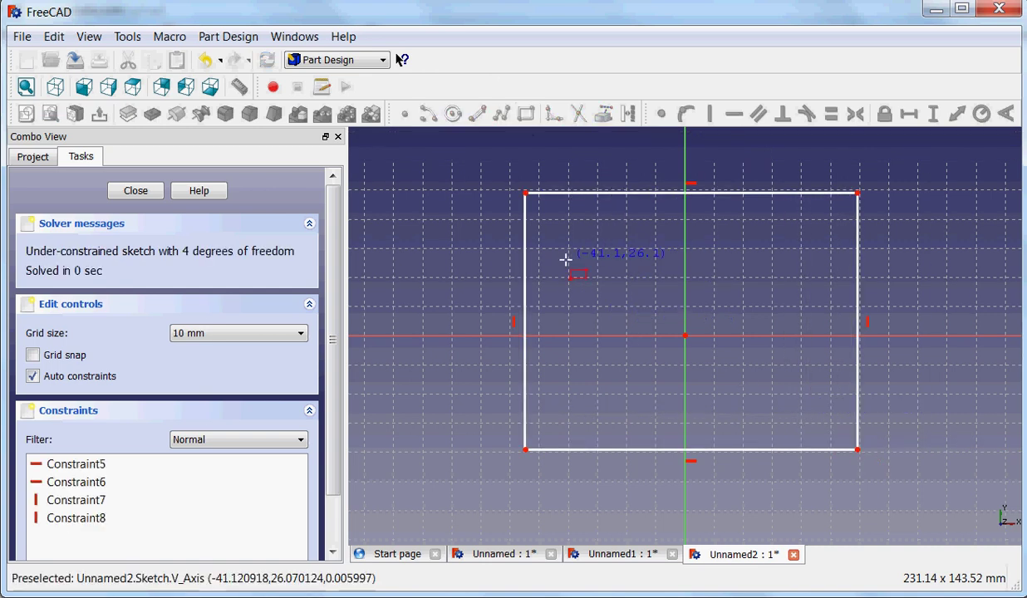
pyautogui.click(565, 260)
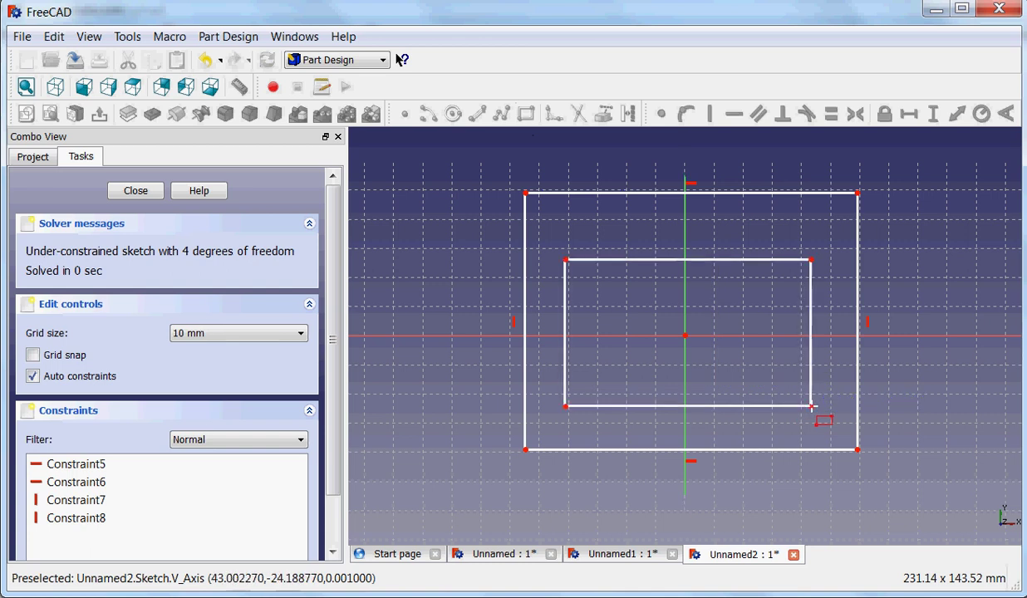
pyautogui.click(811, 406)
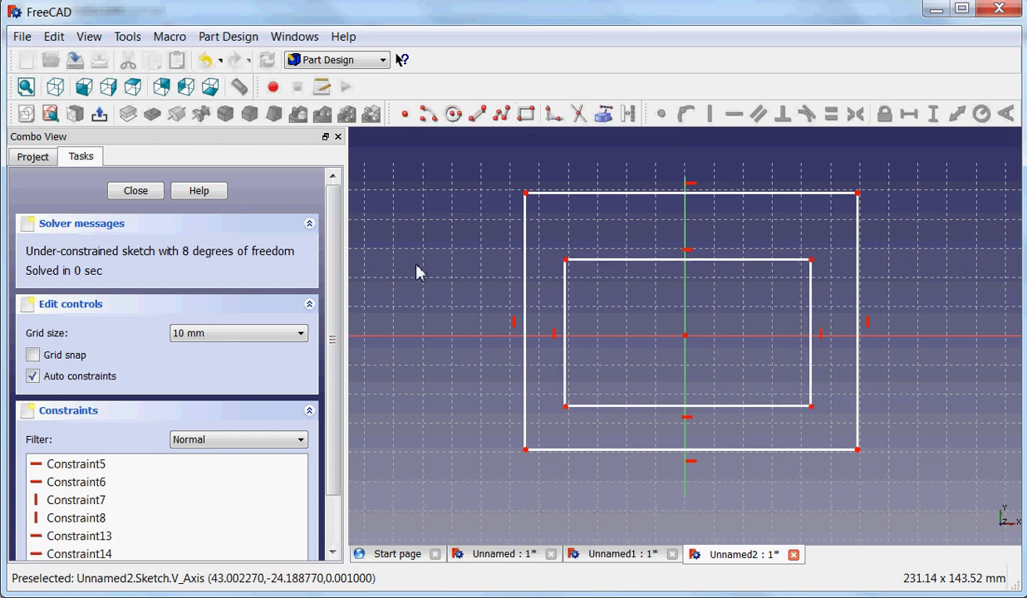
# Step: Draw small circles centred on the inner rectangle's top-left, top-right, bottom-left and bottom-right corners
pyautogui.click(453, 116)
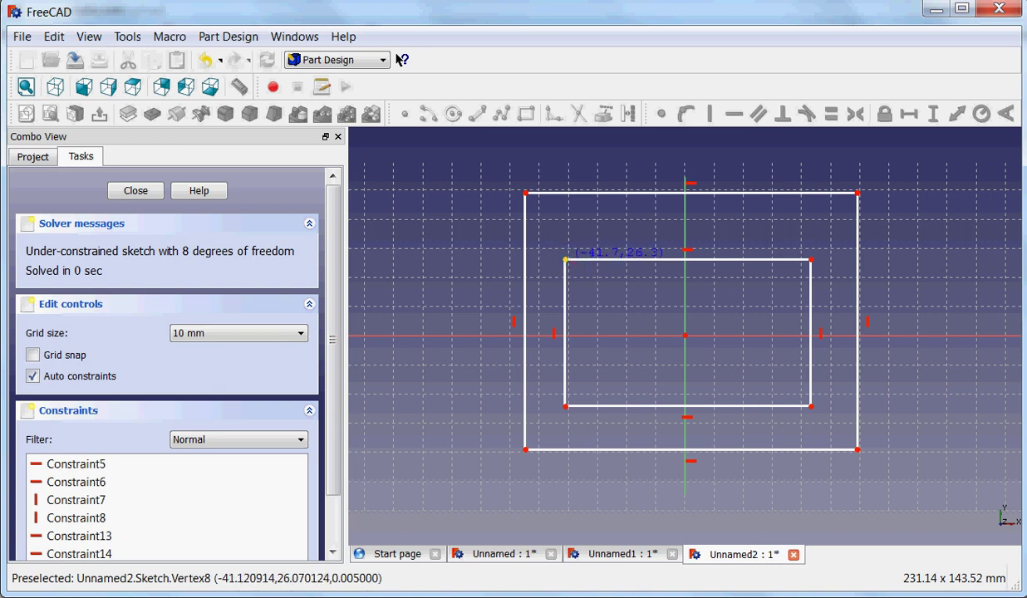
pyautogui.click(566, 261)
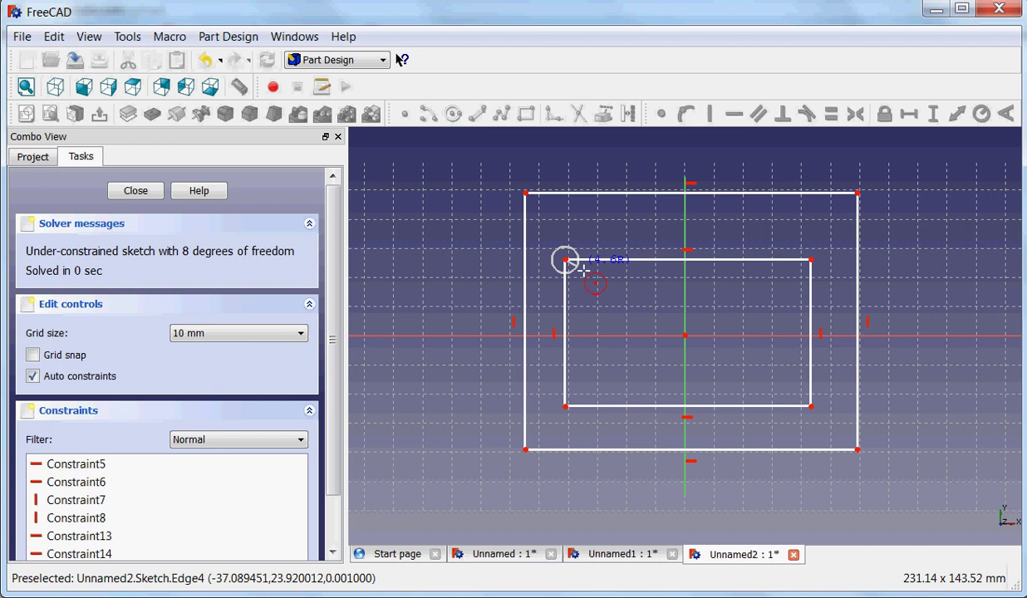
pyautogui.click(590, 271)
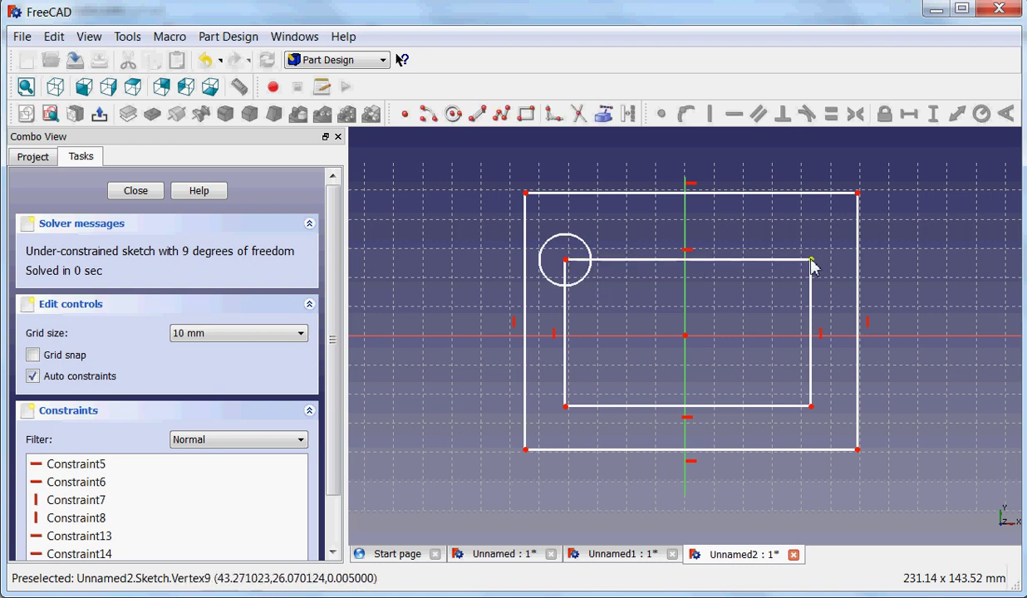
pyautogui.click(452, 117)
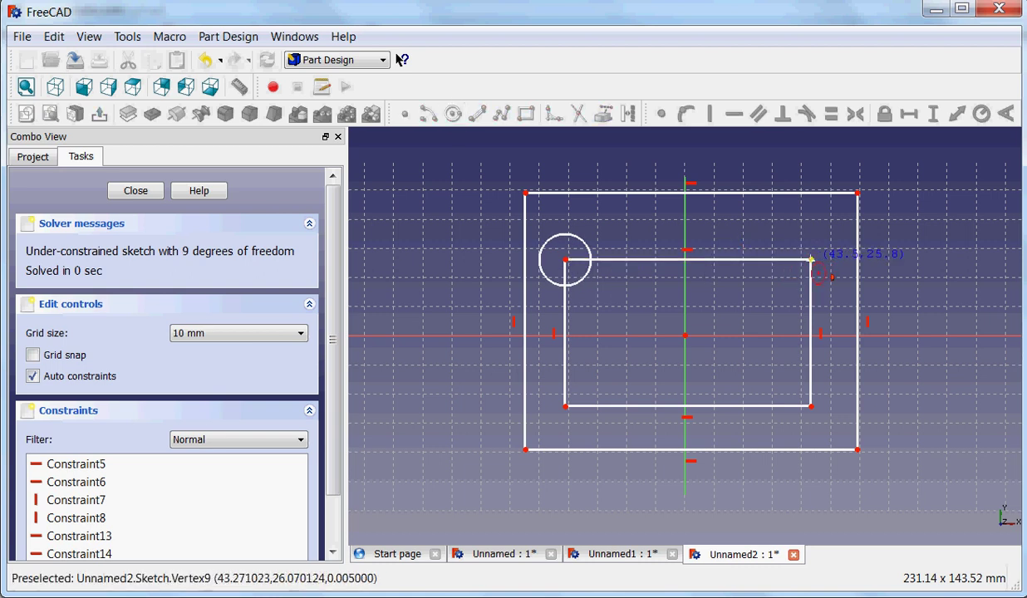
pyautogui.click(811, 260)
pyautogui.click(829, 270)
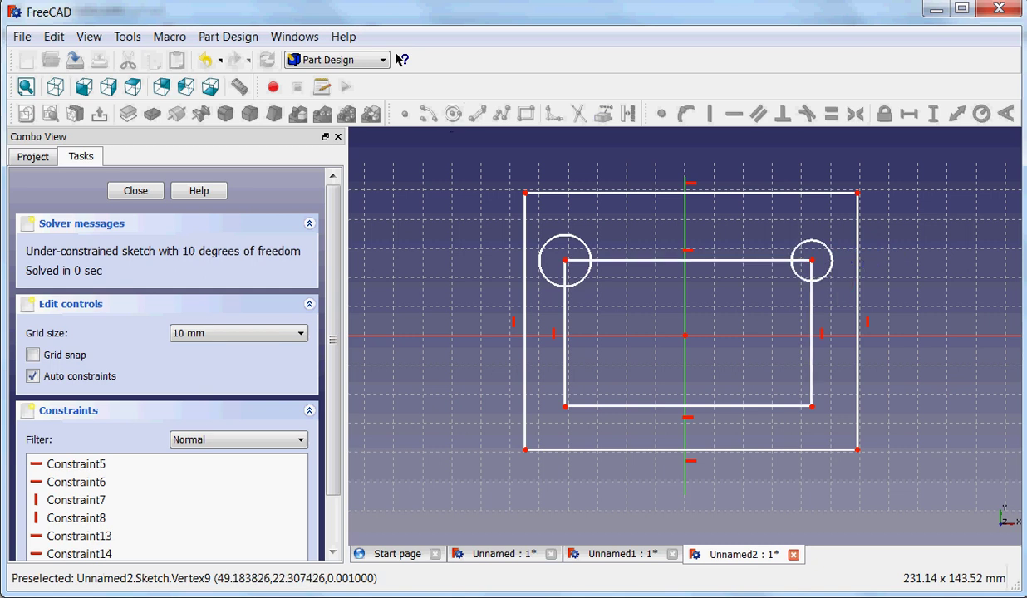
pyautogui.click(452, 117)
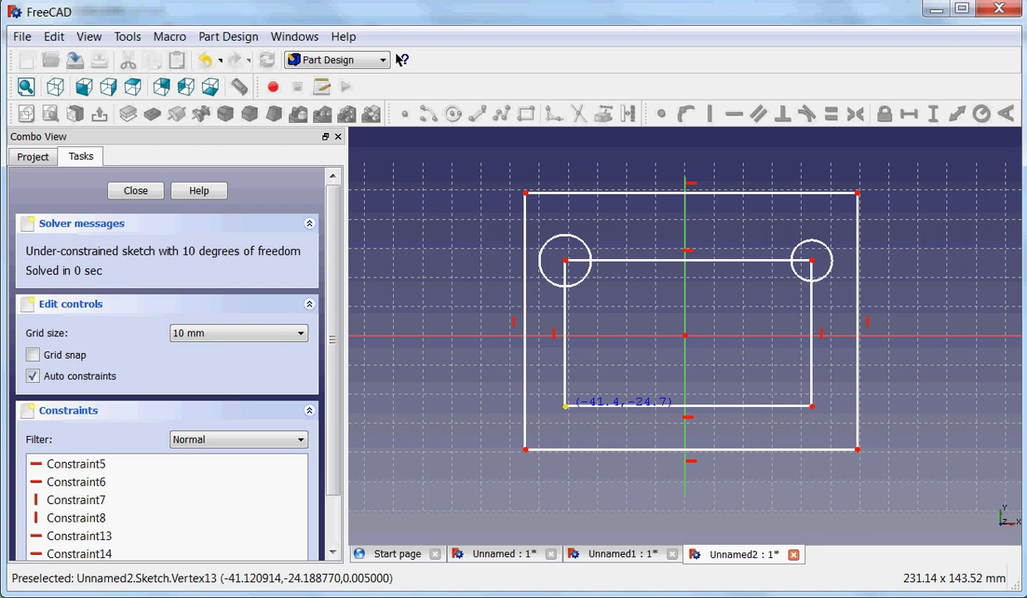
pyautogui.click(565, 407)
pyautogui.click(583, 423)
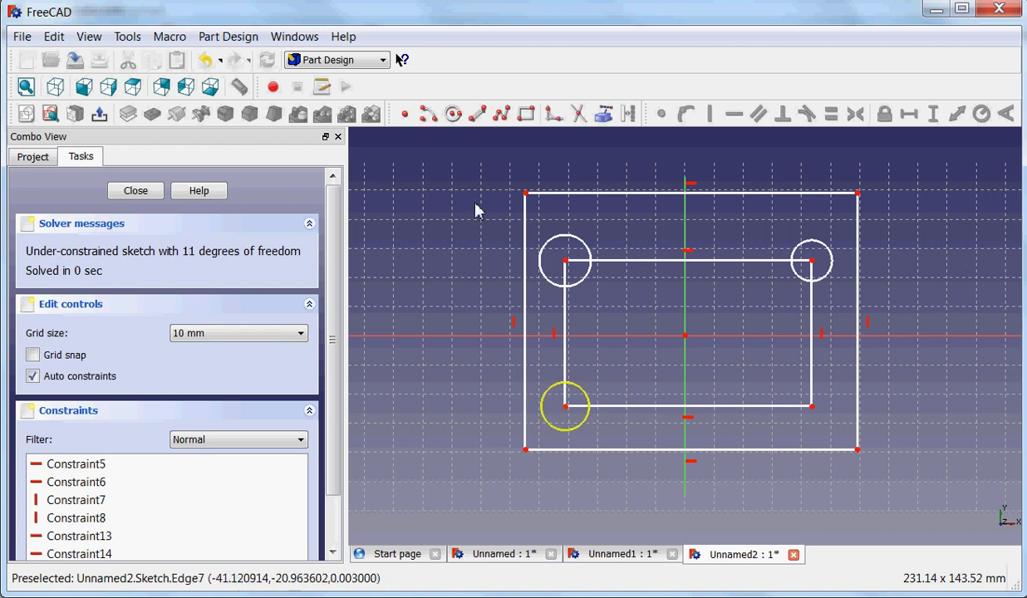
pyautogui.click(455, 118)
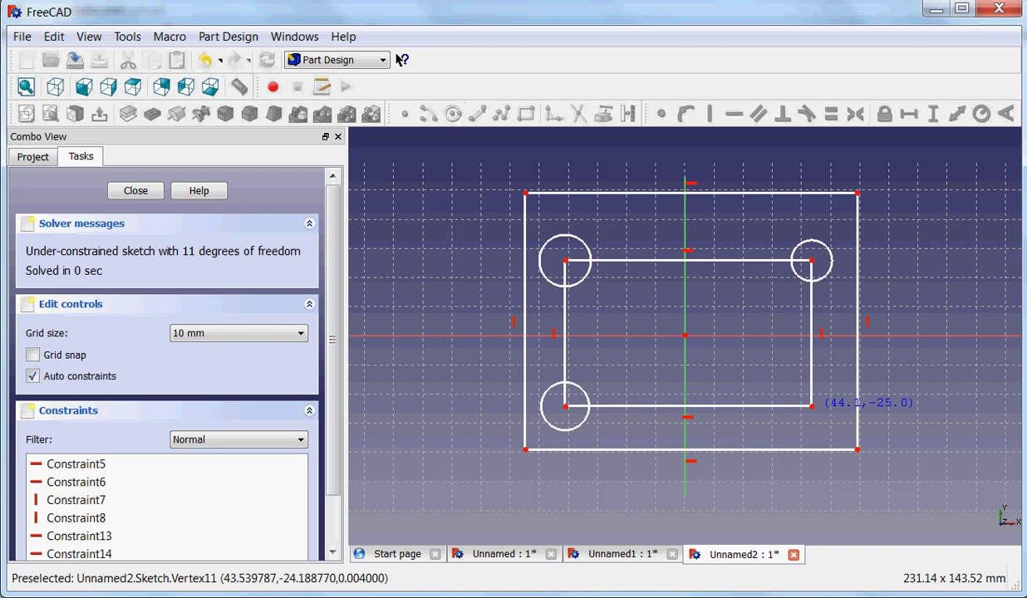
pyautogui.click(811, 406)
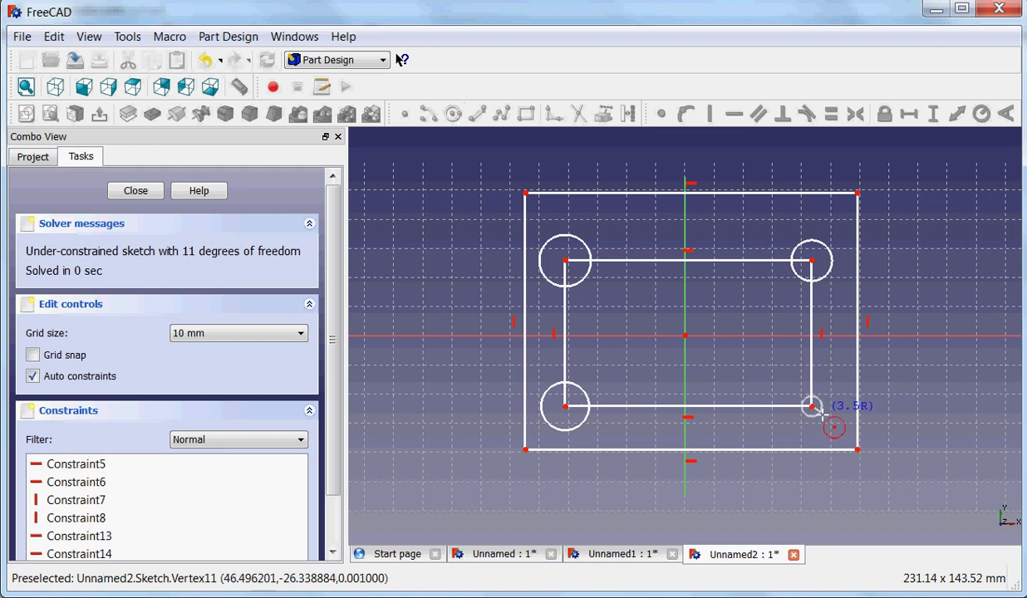
pyautogui.click(828, 425)
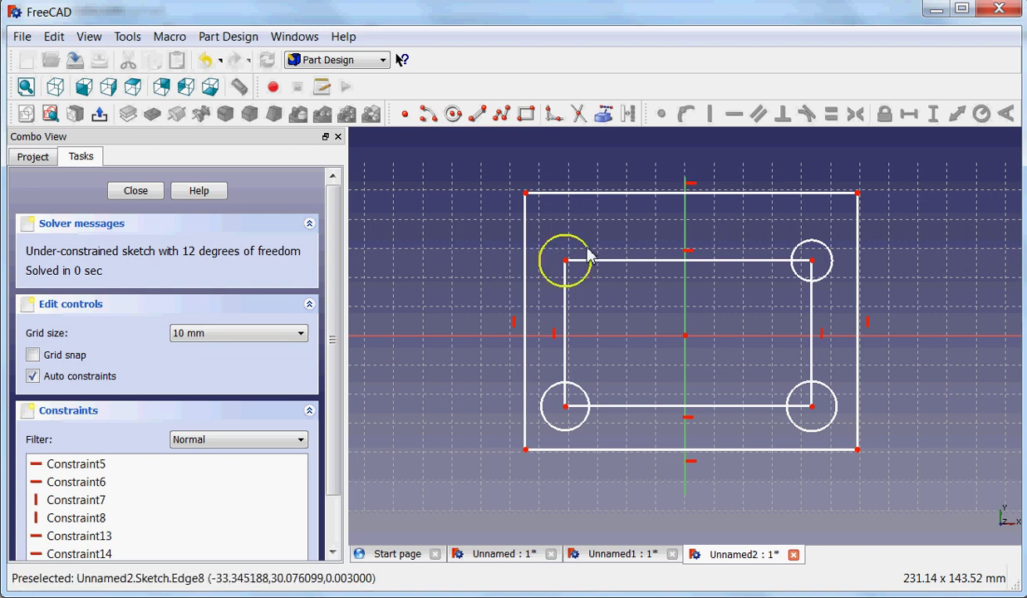
# Step: Apply an Equality constraint to all four circles, then drag one to enlarge them together
pyautogui.click(587, 255)
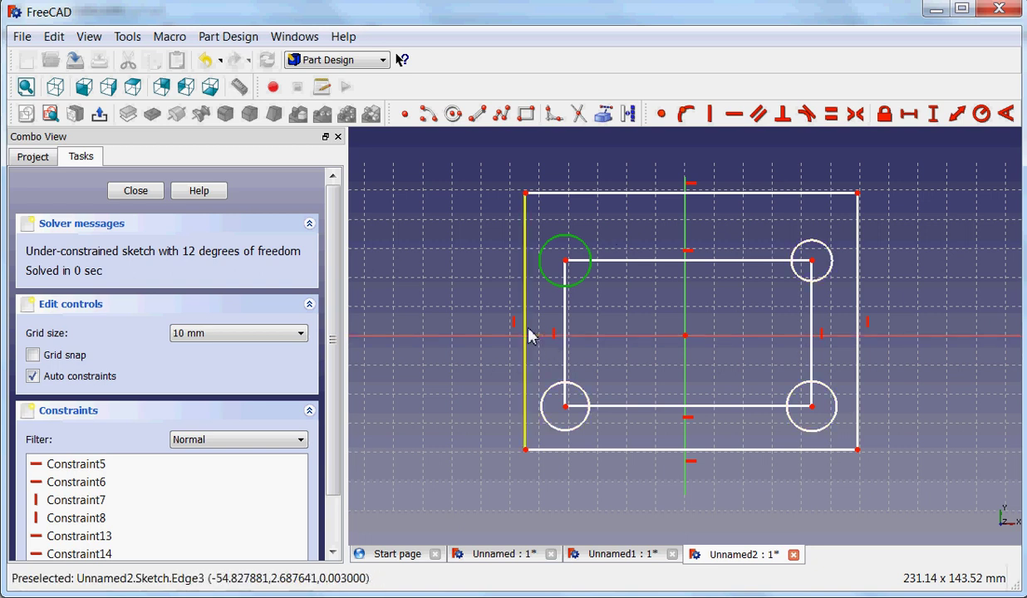
pyautogui.click(470, 299)
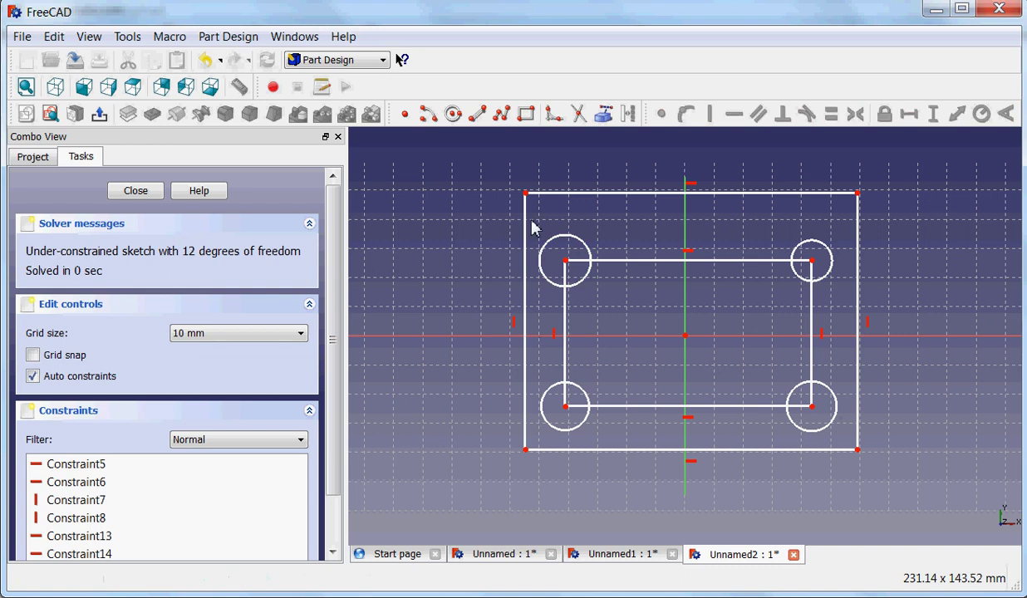
pyautogui.click(584, 246)
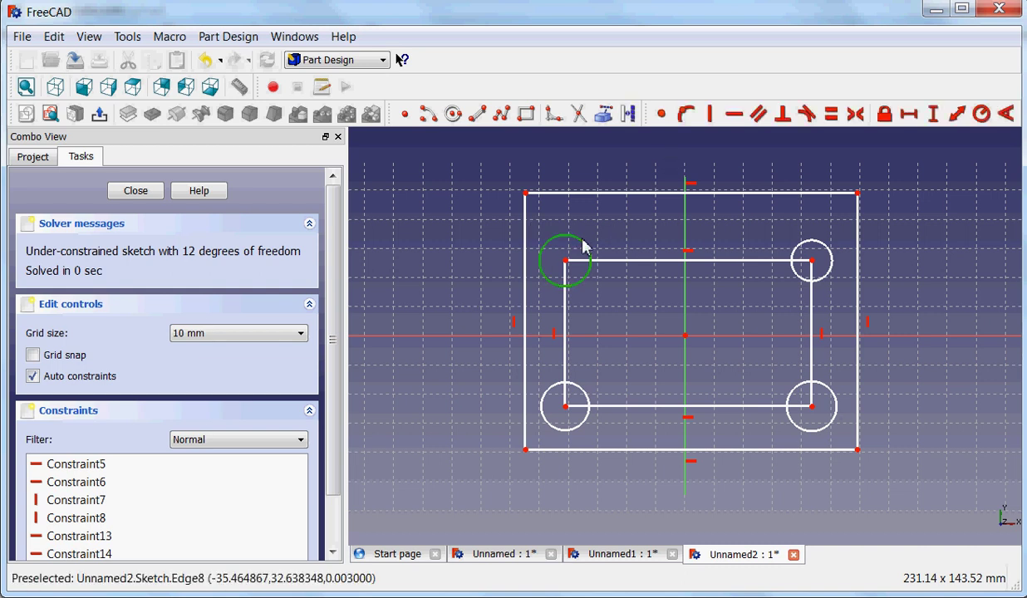
pyautogui.click(793, 252)
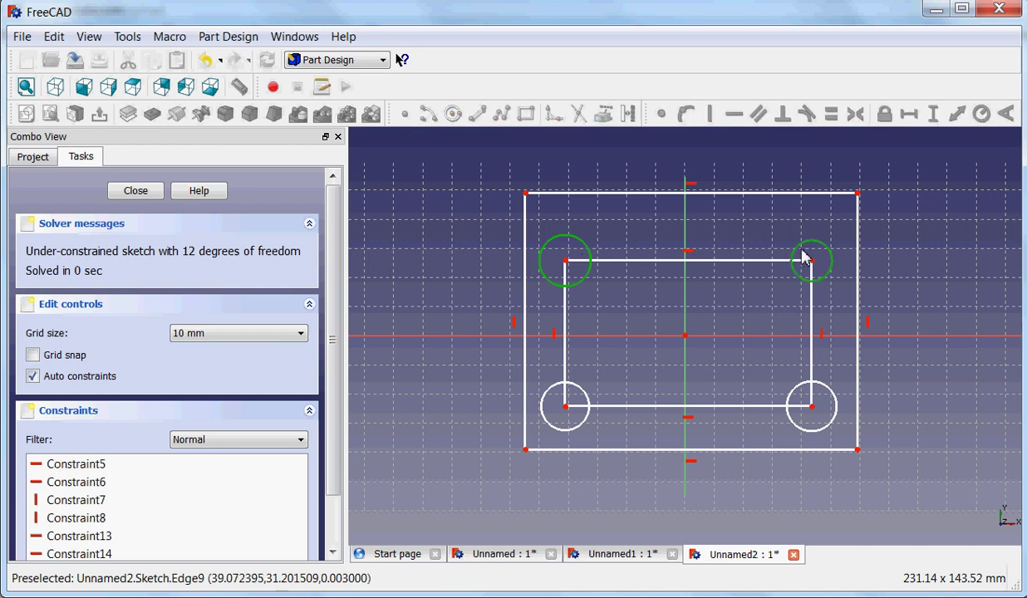
pyautogui.click(835, 396)
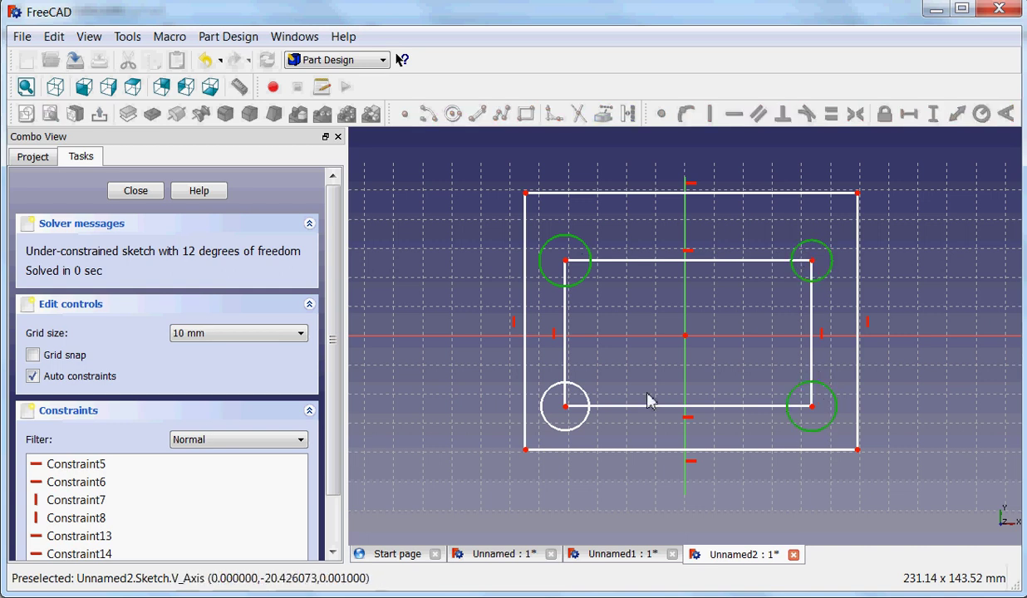
pyautogui.click(582, 398)
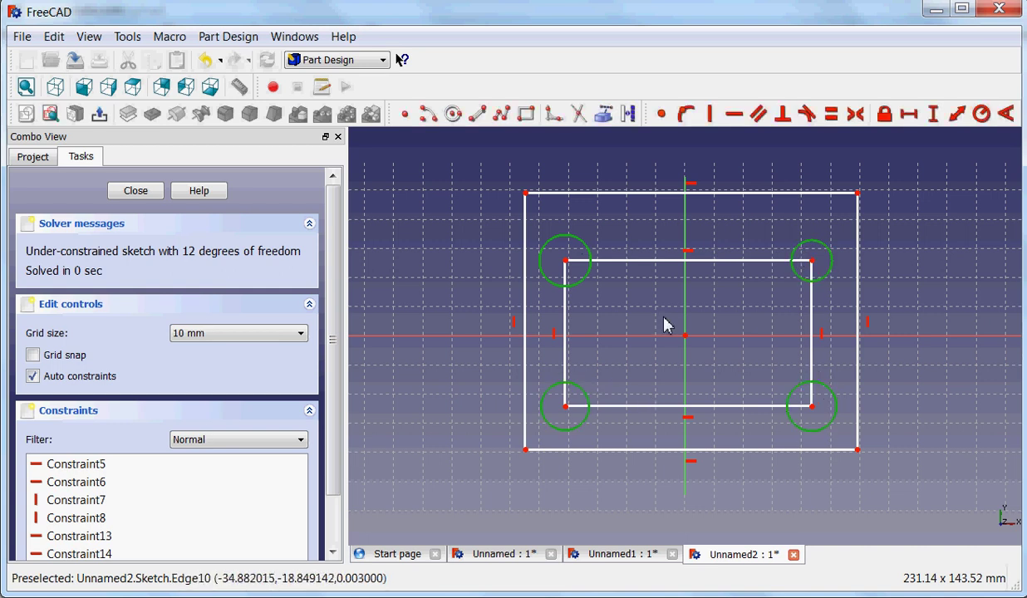
pyautogui.click(831, 116)
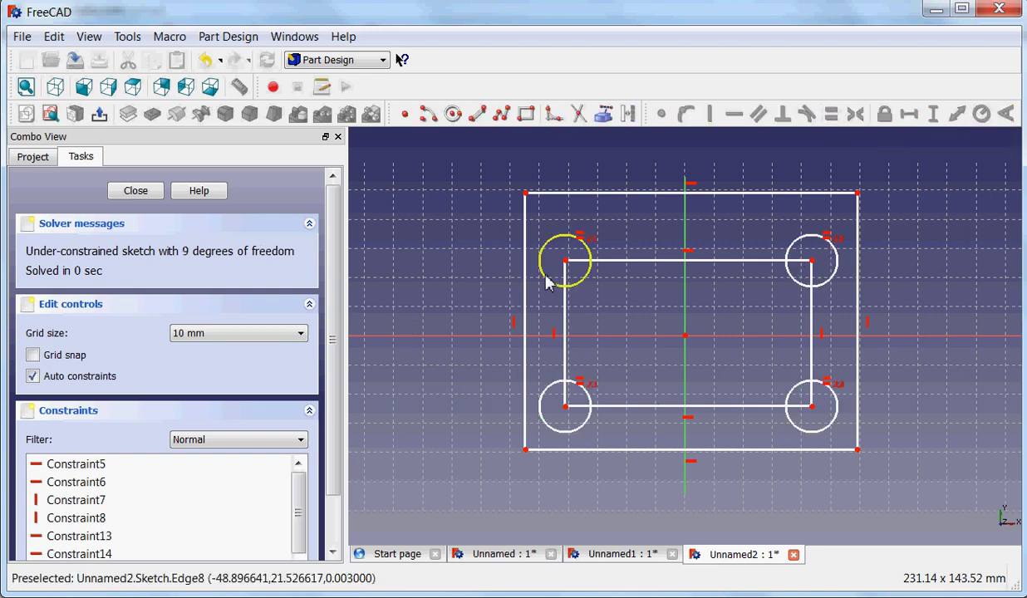
pyautogui.moveTo(550, 280)
pyautogui.mouseDown()
pyautogui.moveTo(532, 291)
pyautogui.moveTo(546, 290)
pyautogui.mouseUp()
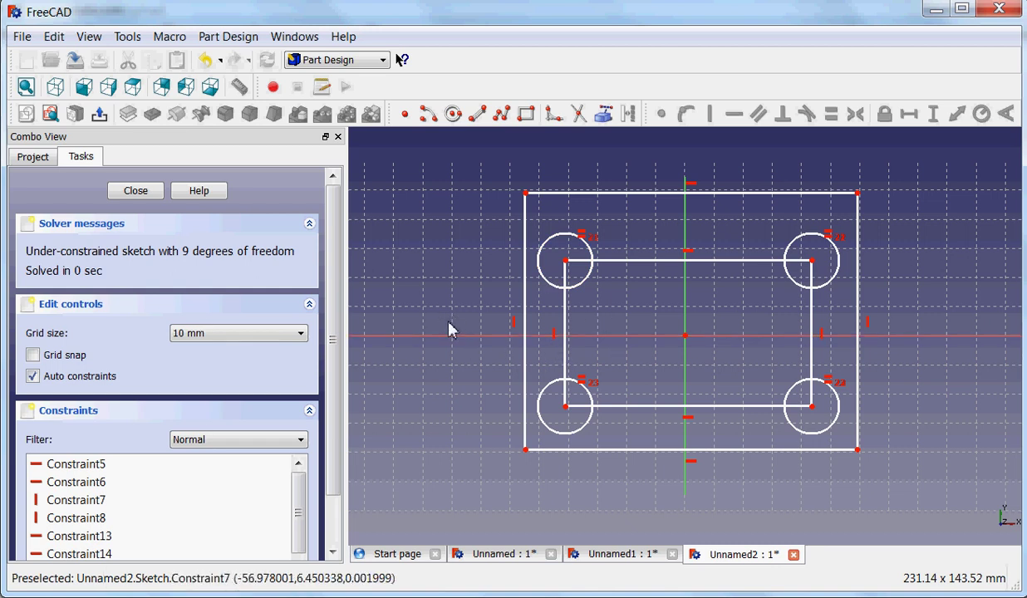
# Step: Constrain the left hole centres symmetric about the horizontal axis and drag a centre to verify
pyautogui.click(565, 263)
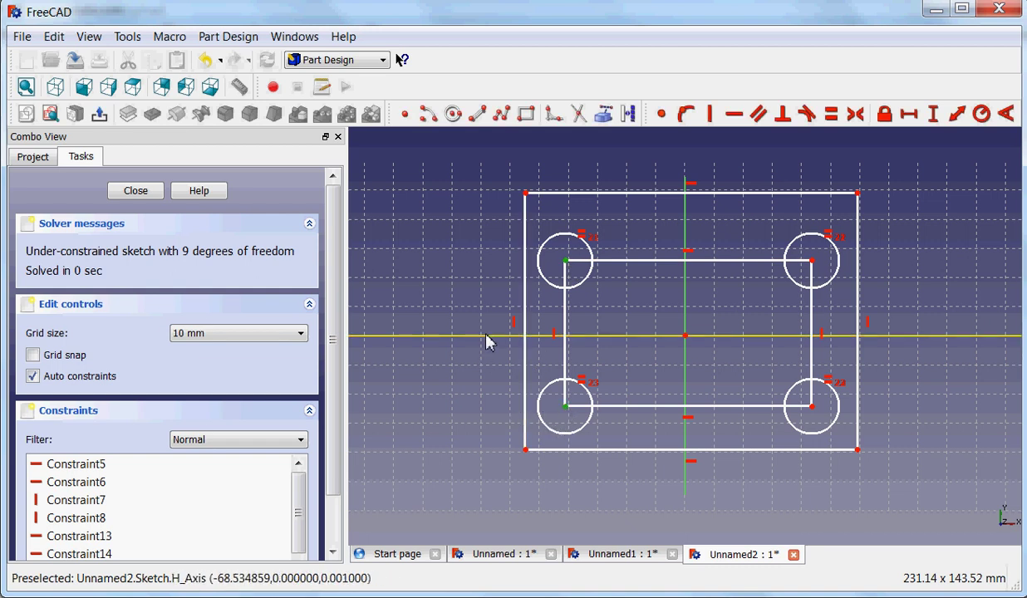
pyautogui.click(486, 336)
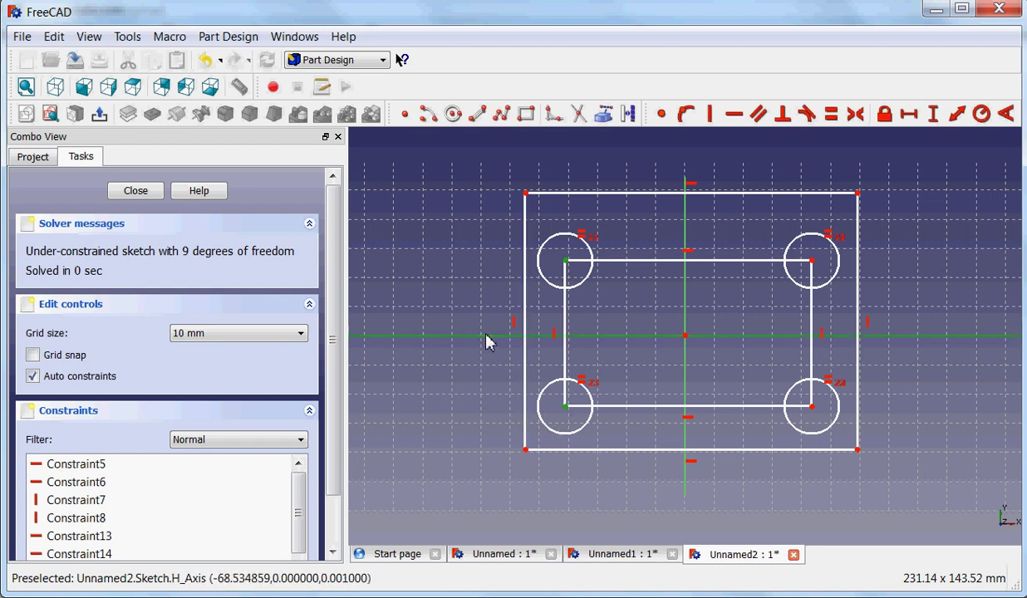
pyautogui.click(855, 118)
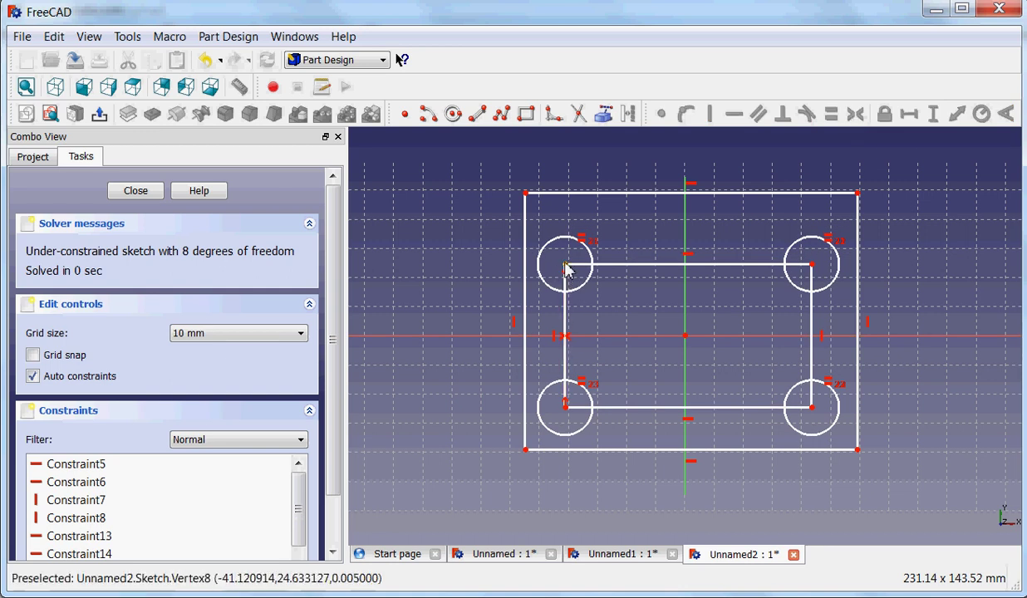
pyautogui.moveTo(565, 267)
pyautogui.mouseDown()
pyautogui.moveTo(565, 234)
pyautogui.moveTo(570, 302)
pyautogui.moveTo(568, 272)
pyautogui.mouseUp()
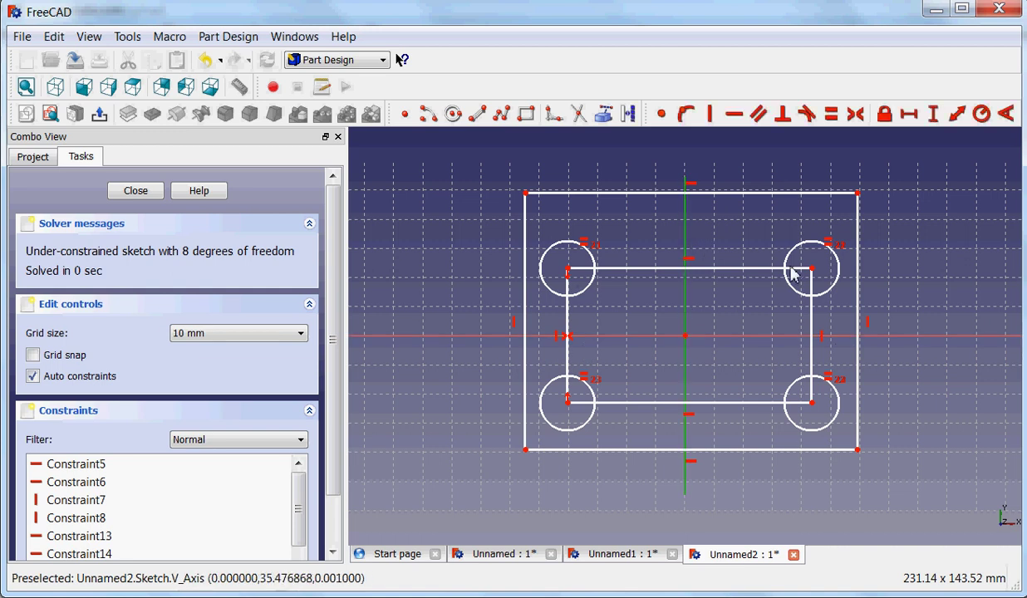
pyautogui.click(568, 272)
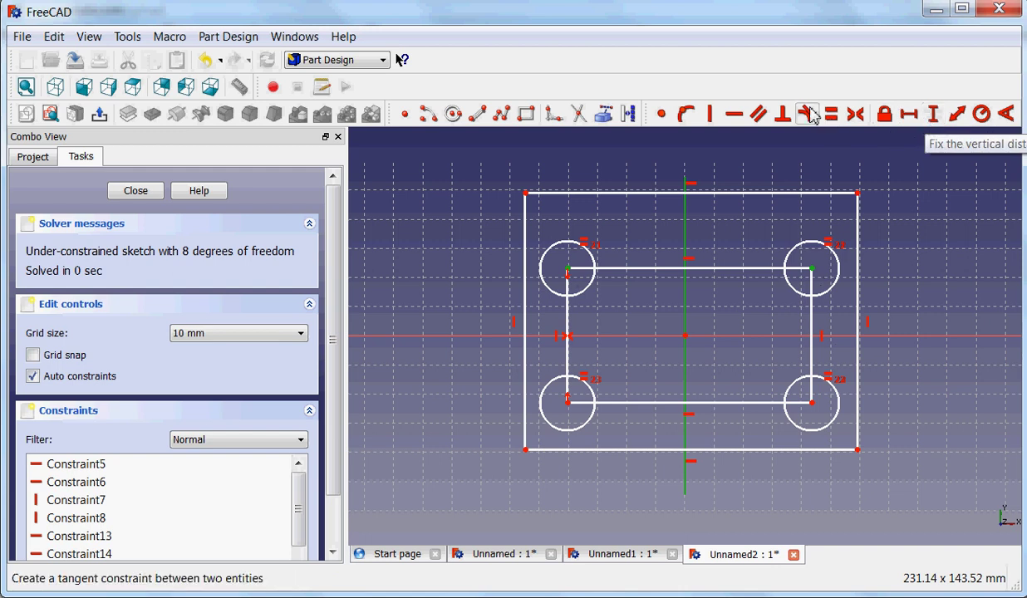
# Step: Make the top hole centres symmetric about the vertical axis, then enlarge the outer plate rectangle
pyautogui.click(856, 115)
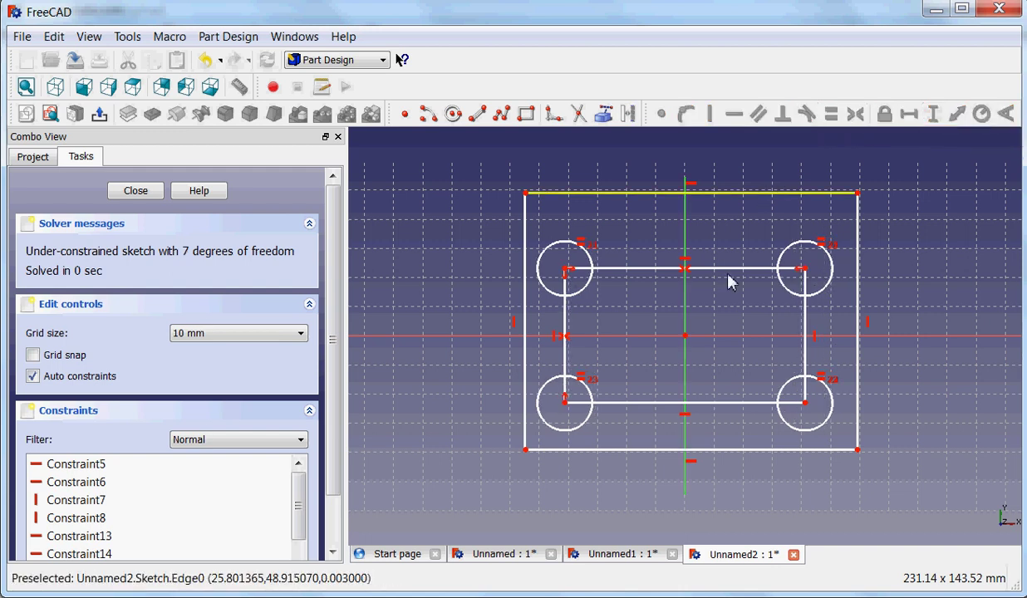
pyautogui.moveTo(803, 270)
pyautogui.mouseDown()
pyautogui.moveTo(830, 277)
pyautogui.moveTo(796, 275)
pyautogui.moveTo(805, 254)
pyautogui.moveTo(841, 269)
pyautogui.moveTo(823, 267)
pyautogui.mouseUp()
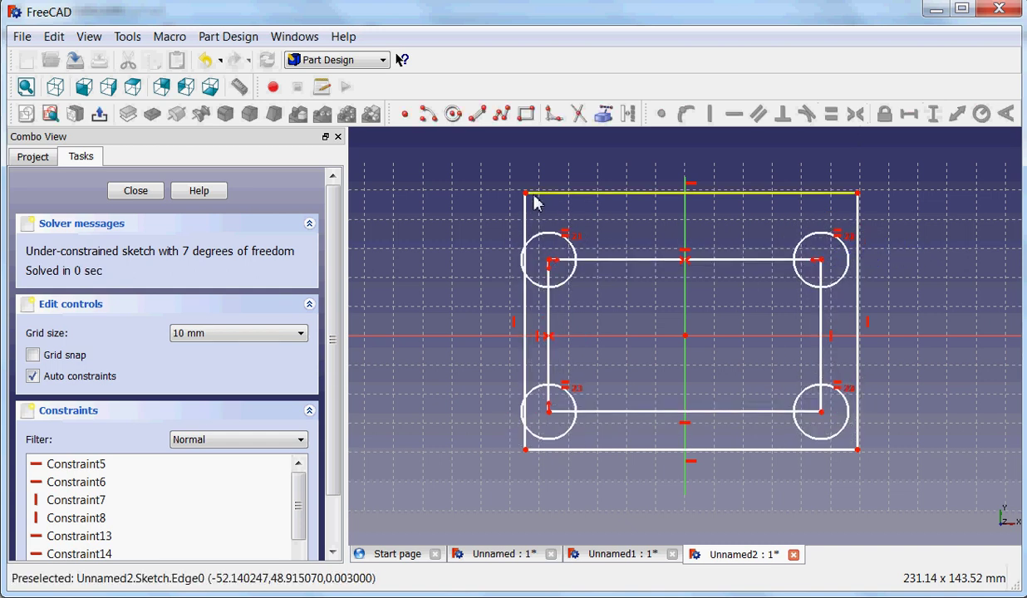
pyautogui.moveTo(525, 194); pyautogui.dragTo(504, 206)
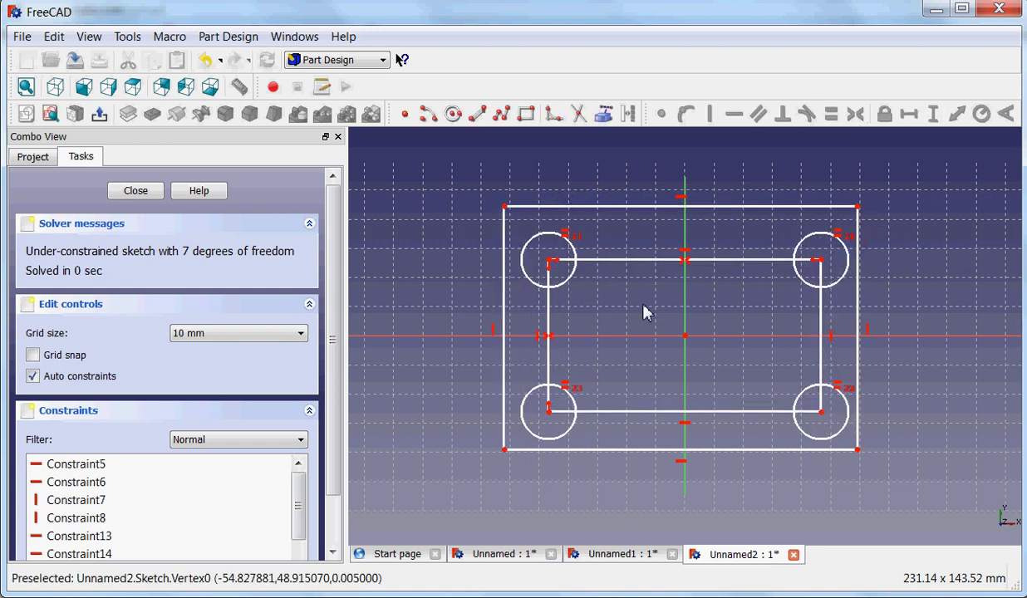
pyautogui.moveTo(858, 451); pyautogui.dragTo(901, 463)
# Step: Centre the plate rectangle: right corners symmetric about the horizontal axis, top corners about the vertical axis
pyautogui.click(901, 207)
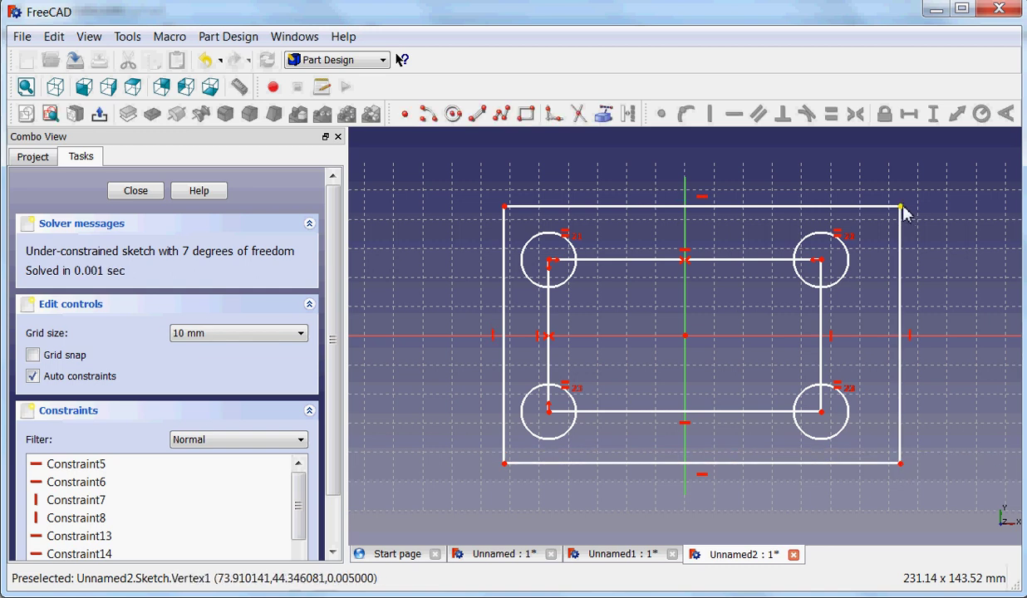
pyautogui.click(901, 465)
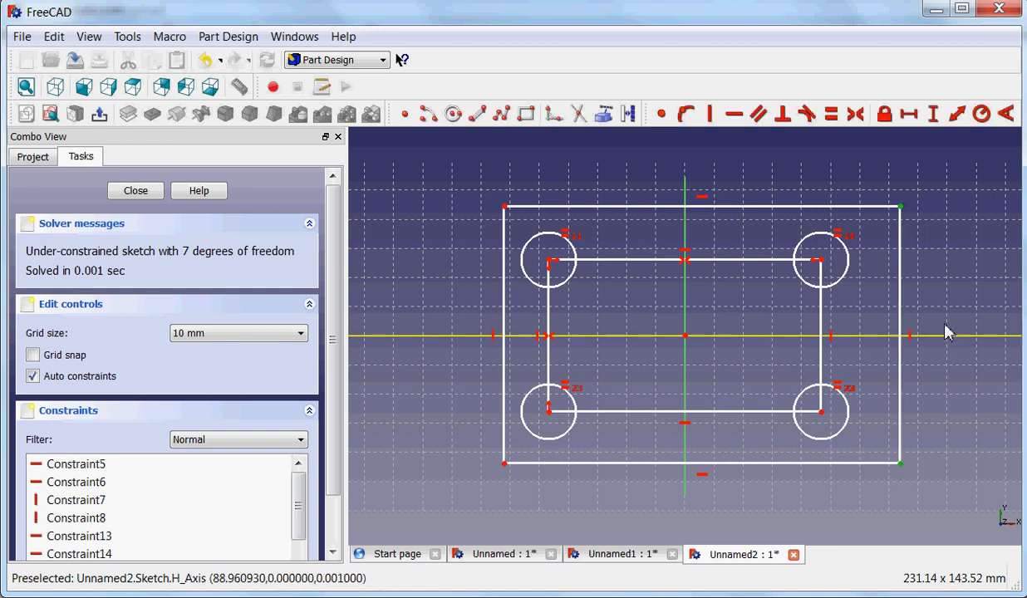
pyautogui.click(937, 337)
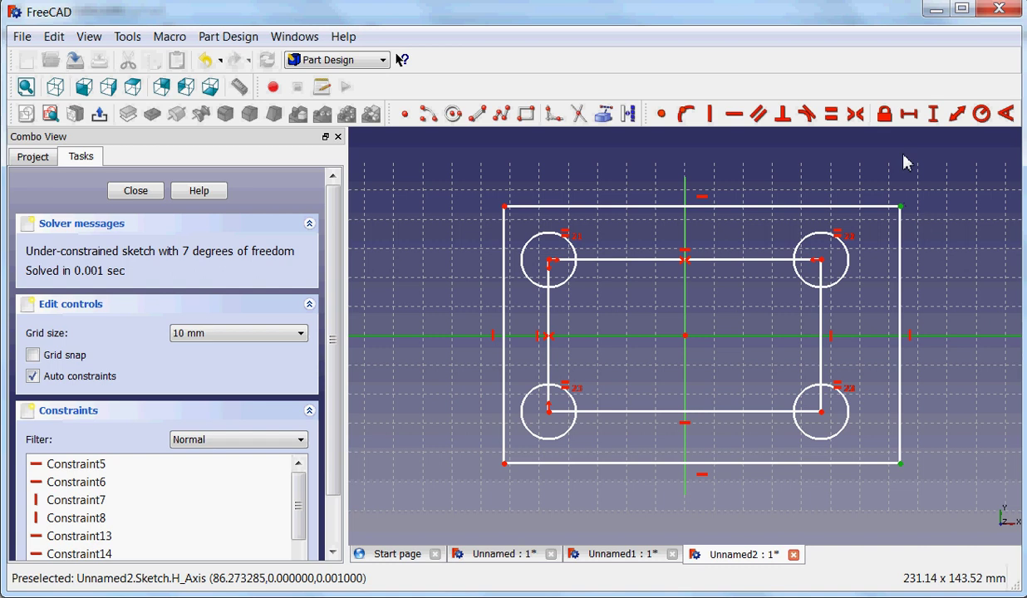
pyautogui.click(856, 118)
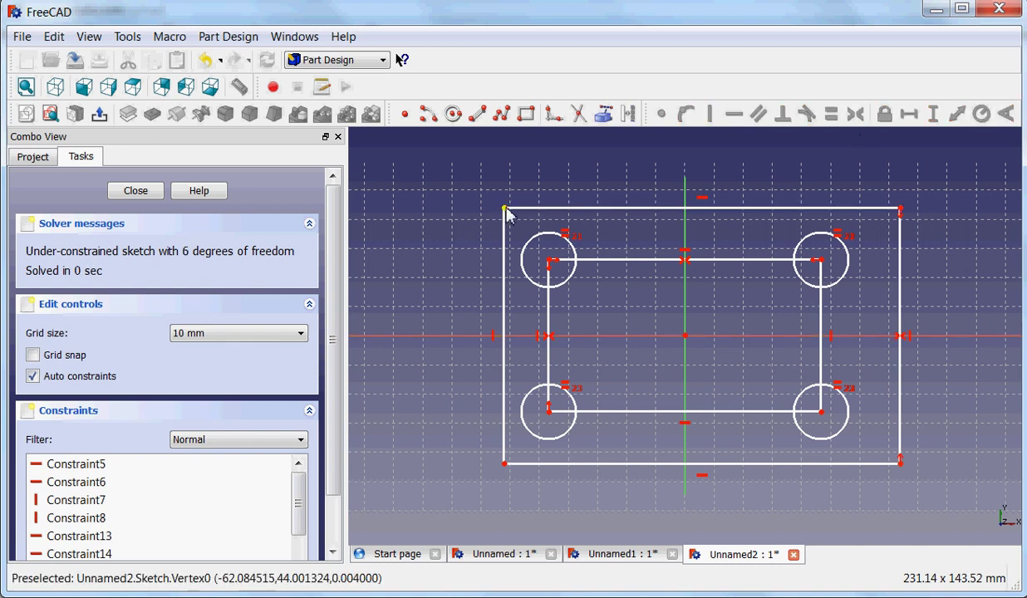
pyautogui.click(506, 209)
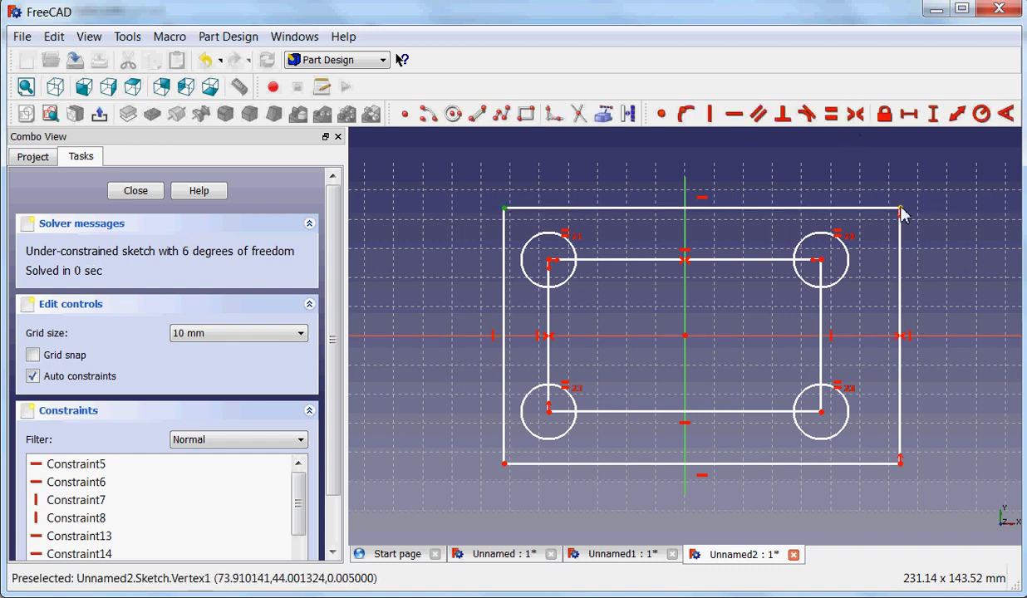
pyautogui.click(900, 210)
pyautogui.click(685, 191)
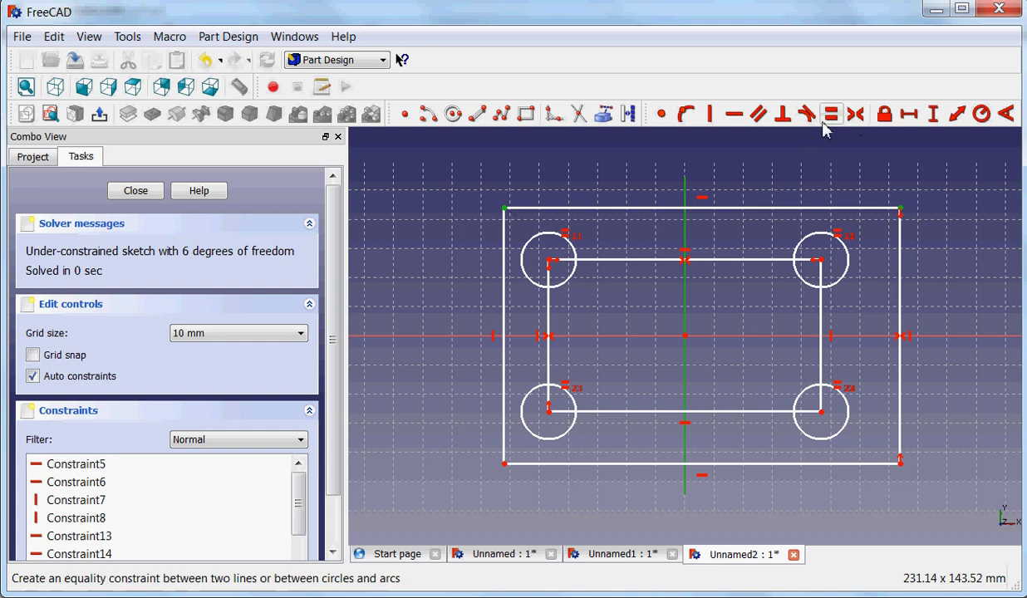
pyautogui.click(856, 114)
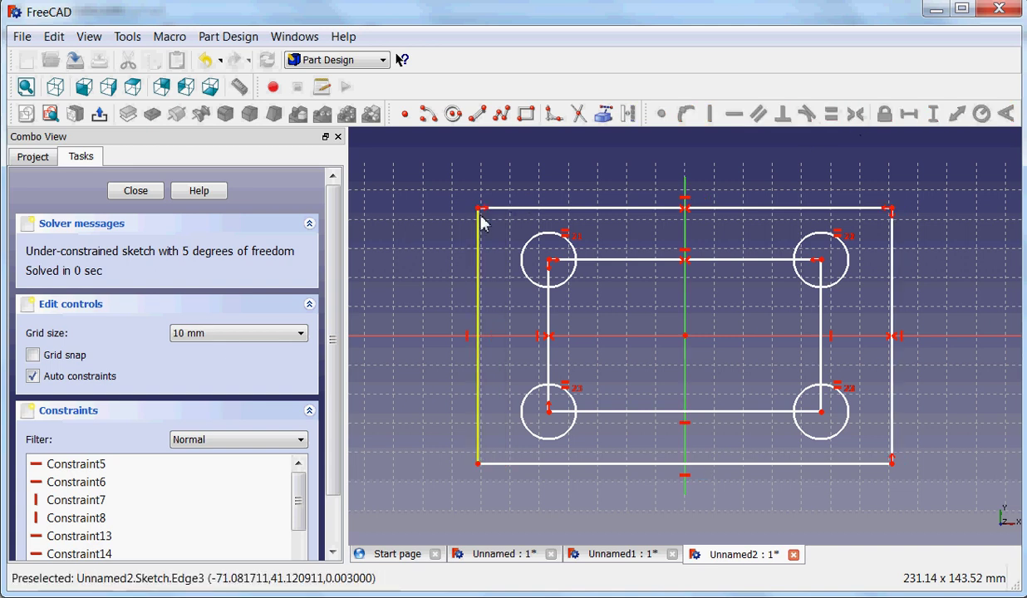
# Step: Draw a line from the plate's top-left corner to the top-left hole centre, then drag it to test
pyautogui.moveTo(480, 213)
pyautogui.mouseDown()
pyautogui.moveTo(546, 188)
pyautogui.moveTo(508, 259)
pyautogui.moveTo(509, 175)
pyautogui.moveTo(468, 208)
pyautogui.moveTo(483, 212)
pyautogui.mouseUp()
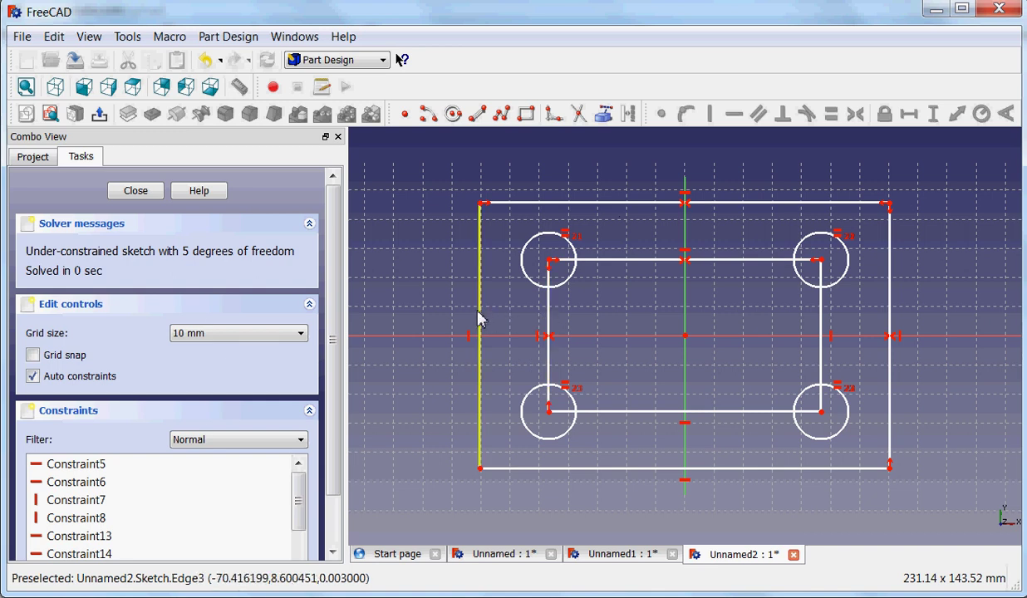
pyautogui.click(483, 119)
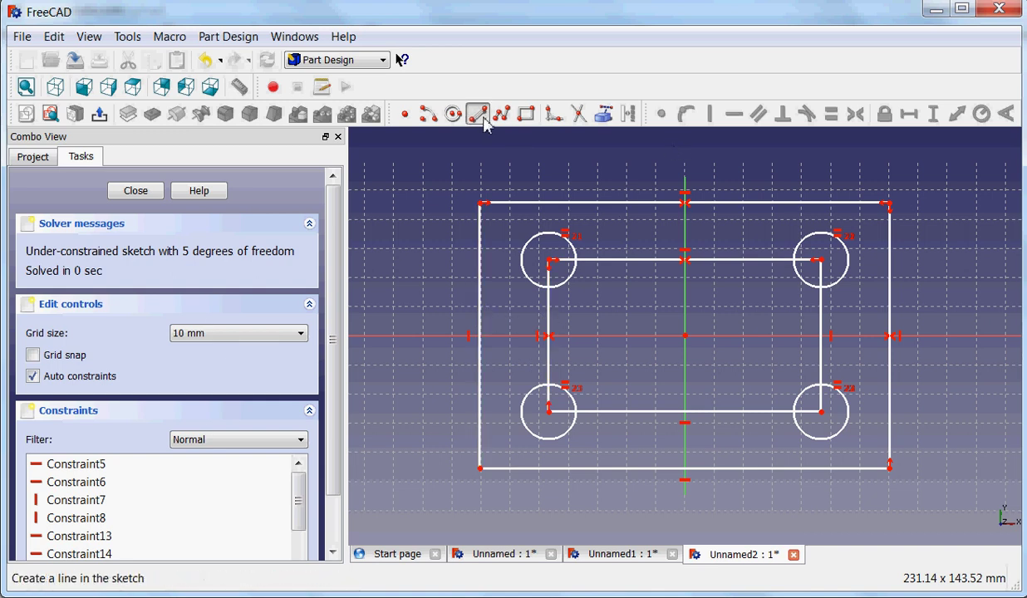
pyautogui.click(482, 207)
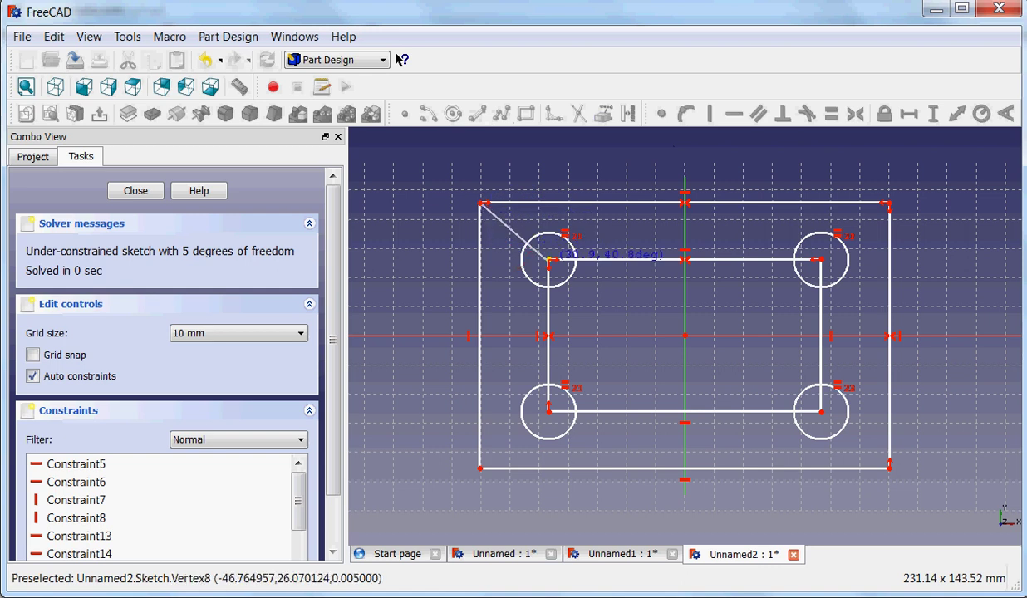
pyautogui.click(550, 260)
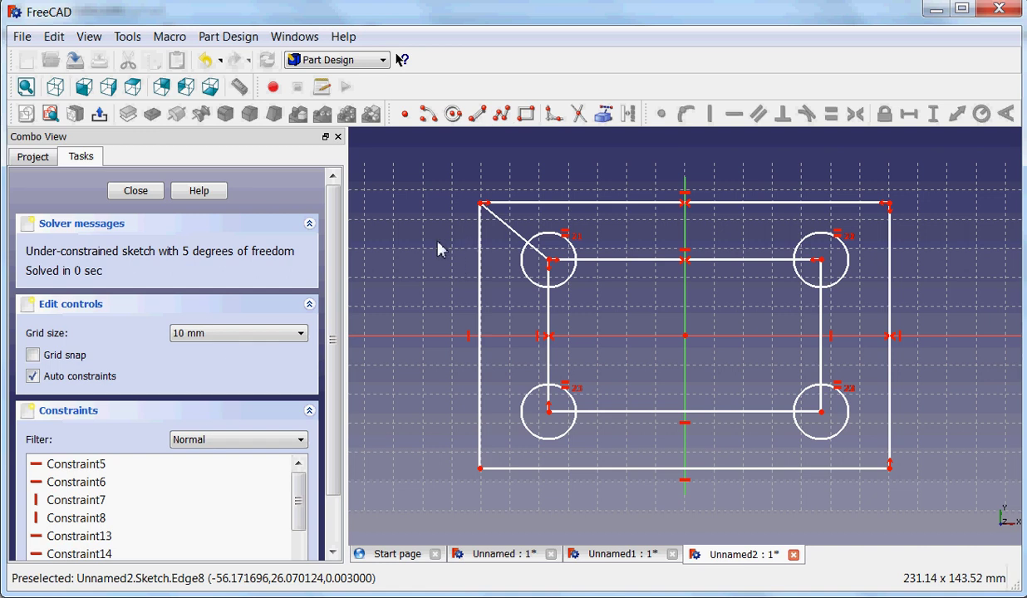
pyautogui.moveTo(519, 236)
pyautogui.mouseDown()
pyautogui.moveTo(509, 267)
pyautogui.moveTo(541, 232)
pyautogui.moveTo(550, 197)
pyautogui.moveTo(542, 239)
pyautogui.moveTo(524, 232)
pyautogui.mouseUp()
# Step: Set a 45° Angle constraint between the diagonal line and the plate's top edge
pyautogui.click(525, 221)
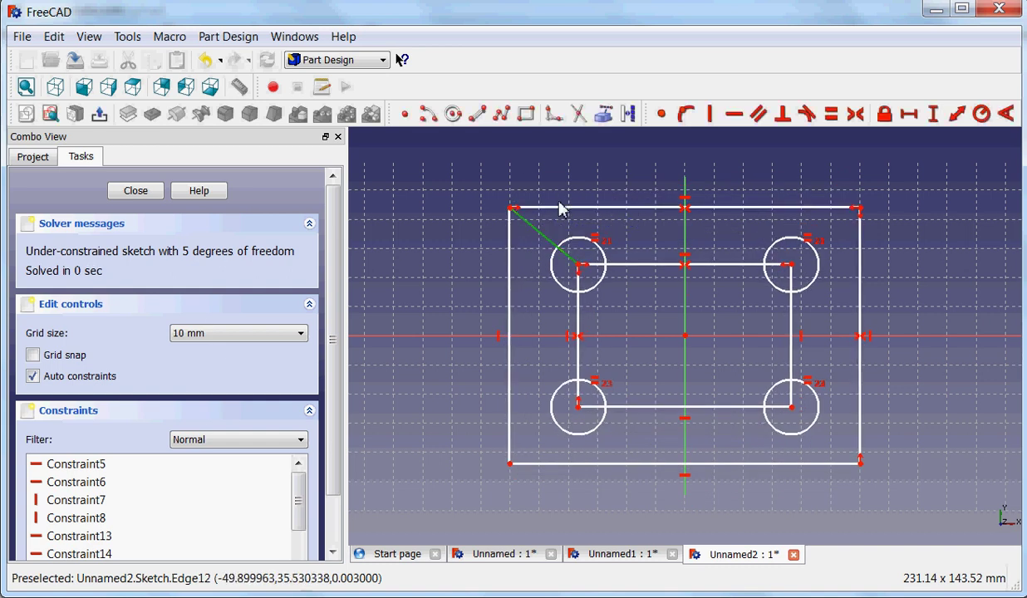
pyautogui.click(631, 207)
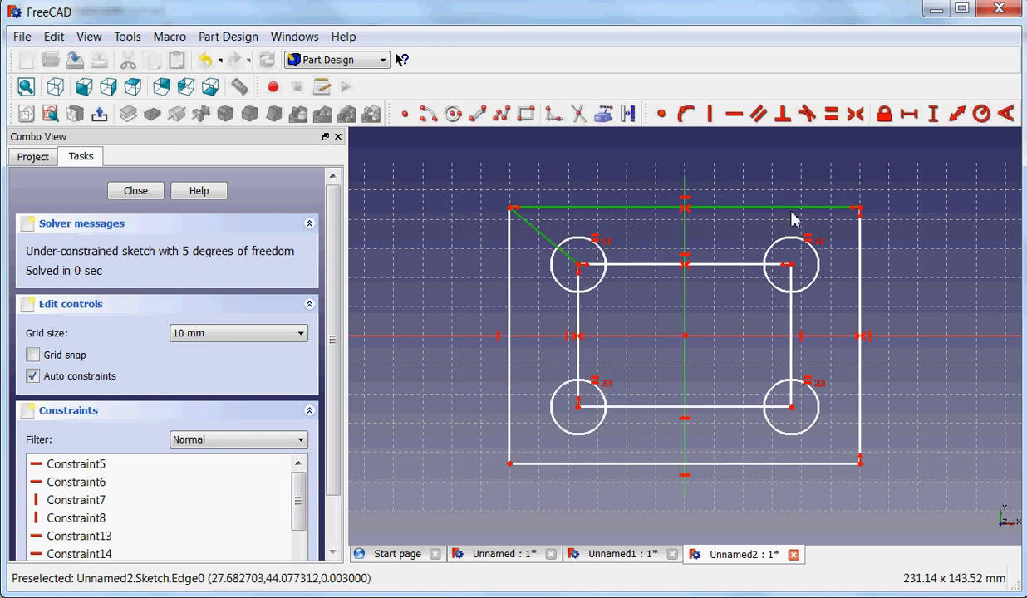
pyautogui.click(1007, 114)
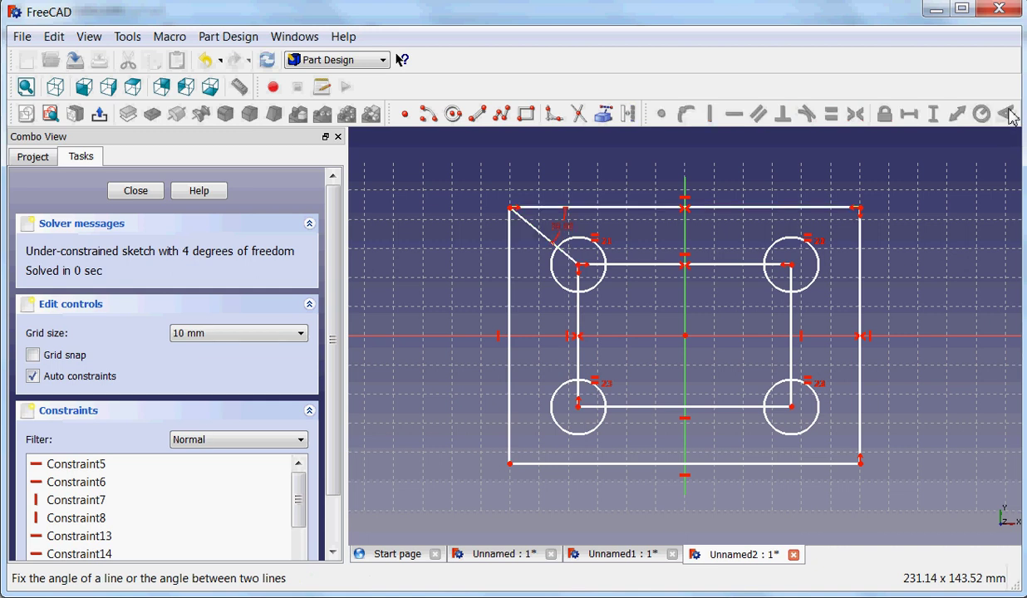
pyautogui.doubleClick(557, 229)
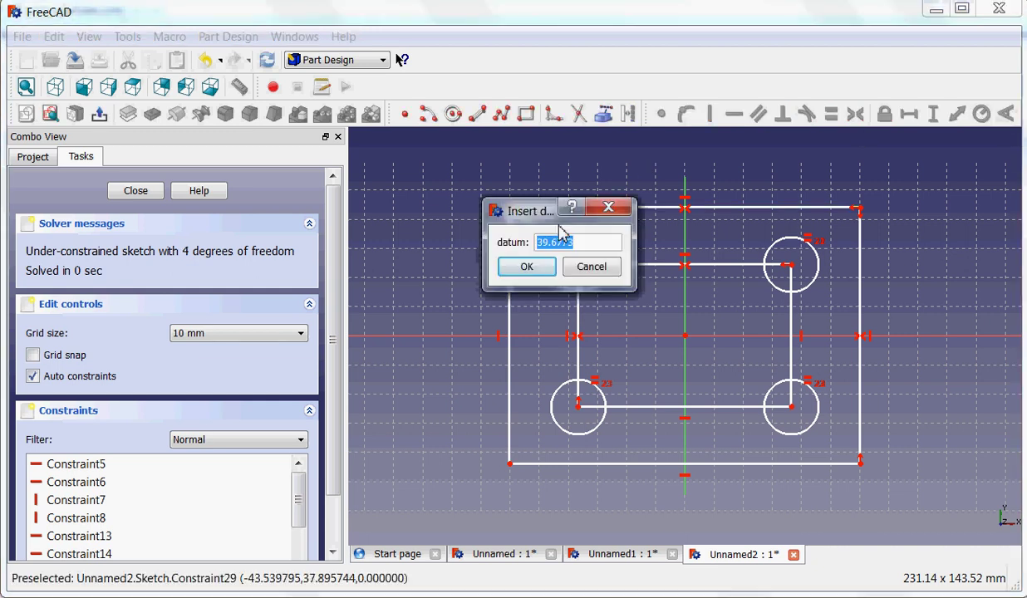
pyautogui.write('45')
pyautogui.press('Return')
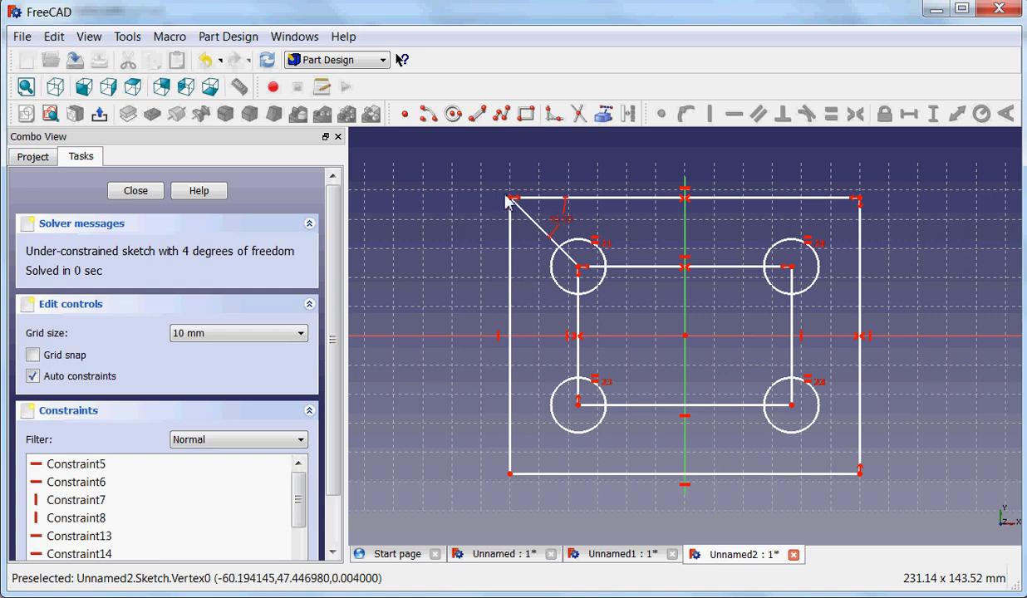
pyautogui.moveTo(511, 199)
pyautogui.mouseDown()
pyautogui.moveTo(549, 216)
pyautogui.moveTo(536, 208)
pyautogui.moveTo(513, 221)
pyautogui.moveTo(543, 202)
pyautogui.moveTo(553, 208)
pyautogui.moveTo(527, 211)
pyautogui.moveTo(524, 201)
pyautogui.mouseUp()
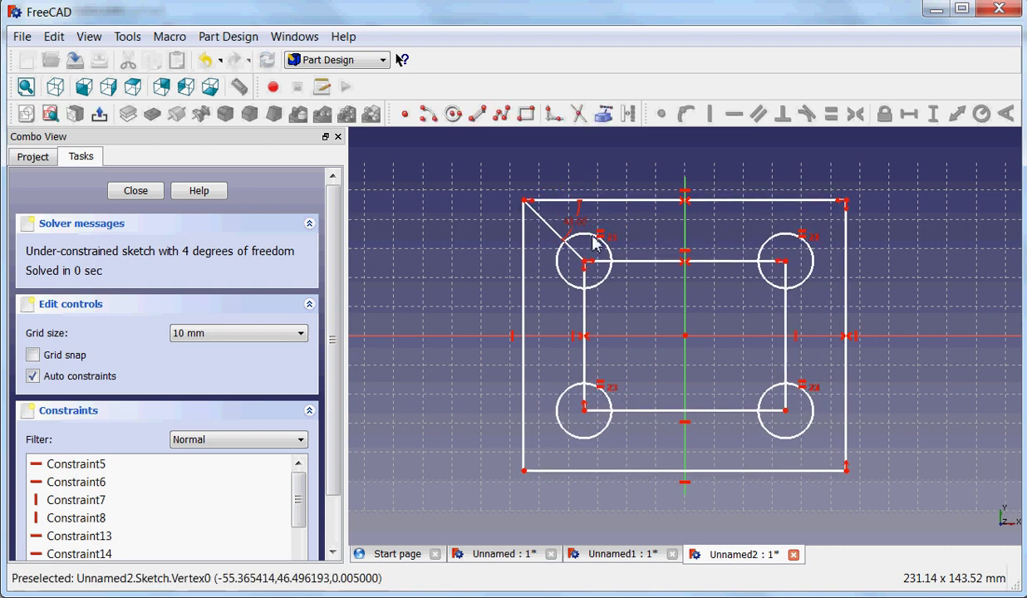
# Step: Drag the top-left hole centre outward to spread the holes toward the plate corners
pyautogui.moveTo(586, 264)
pyautogui.mouseDown()
pyautogui.moveTo(557, 248)
pyautogui.moveTo(562, 260)
pyautogui.mouseUp()
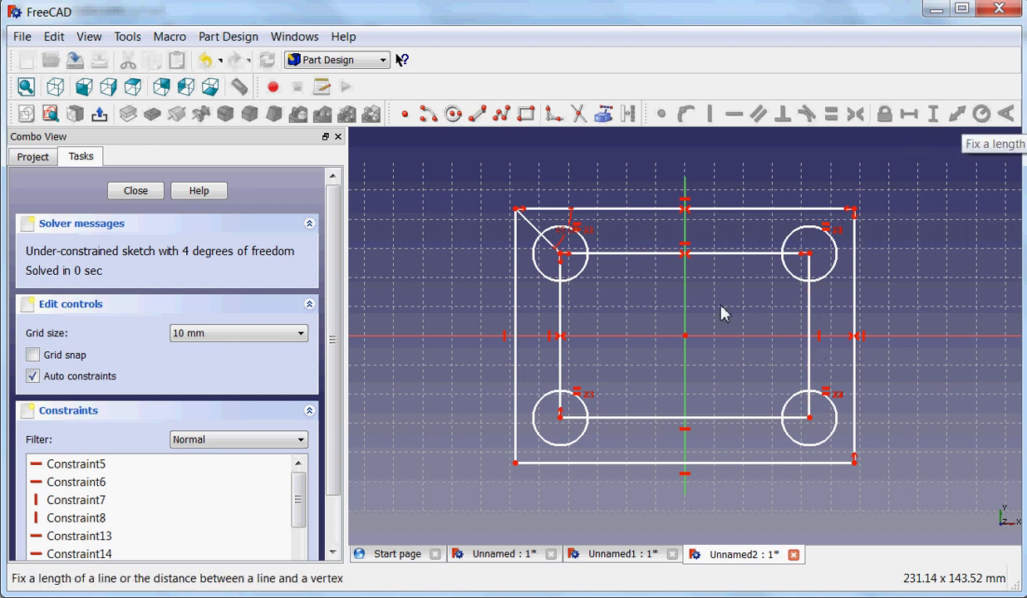
# Step: Give the bottom inner line a Distance constraint of 80 mm, placed below the plate
pyautogui.click(747, 419)
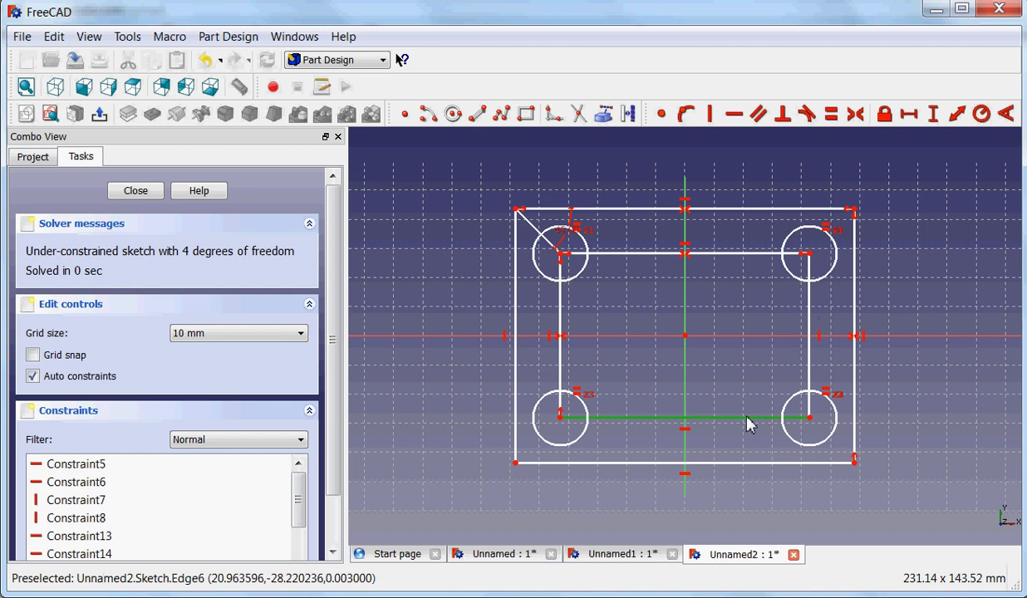
pyautogui.click(958, 116)
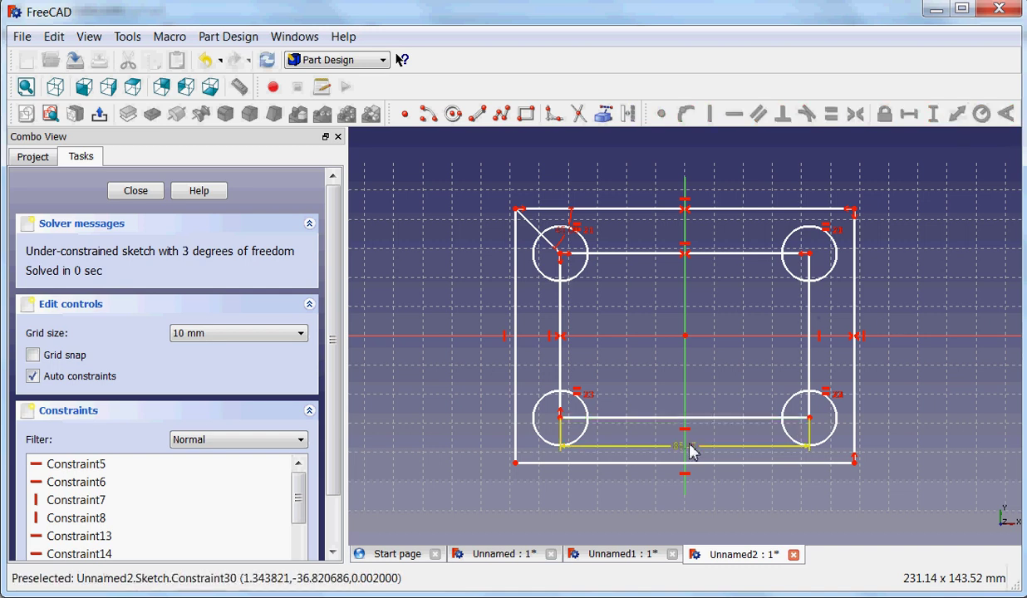
pyautogui.moveTo(695, 449); pyautogui.dragTo(698, 499)
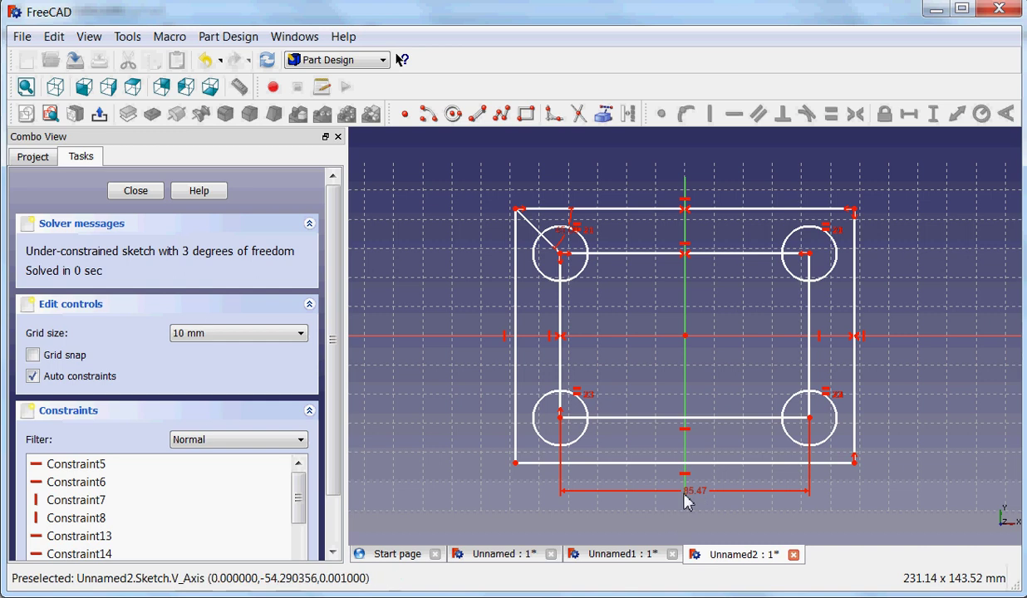
pyautogui.doubleClick(698, 493)
pyautogui.write('80')
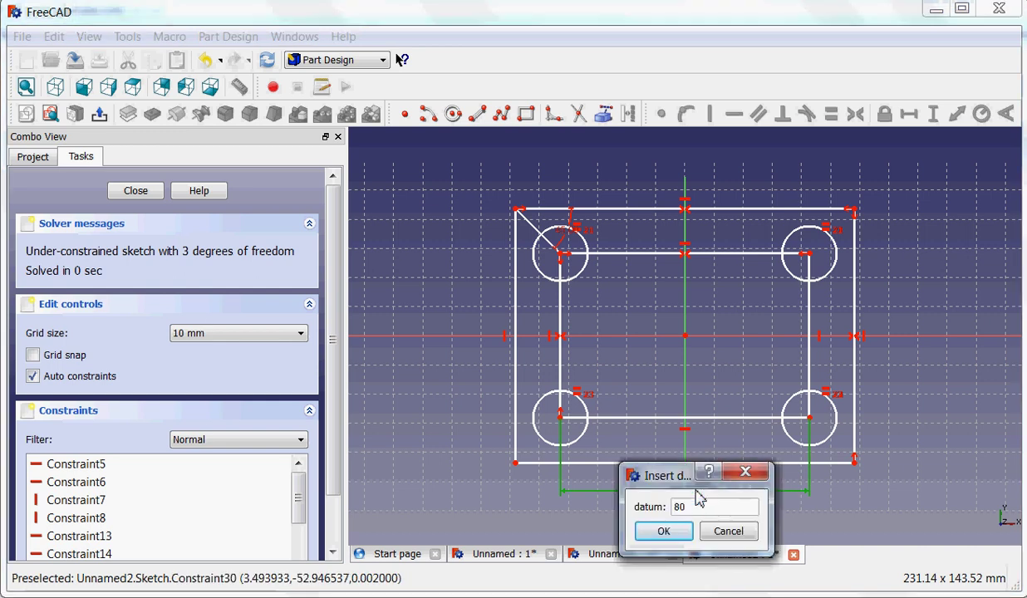
pyautogui.press('Return')
# Step: Give the right inner line a Distance constraint of 40 mm
pyautogui.click(802, 327)
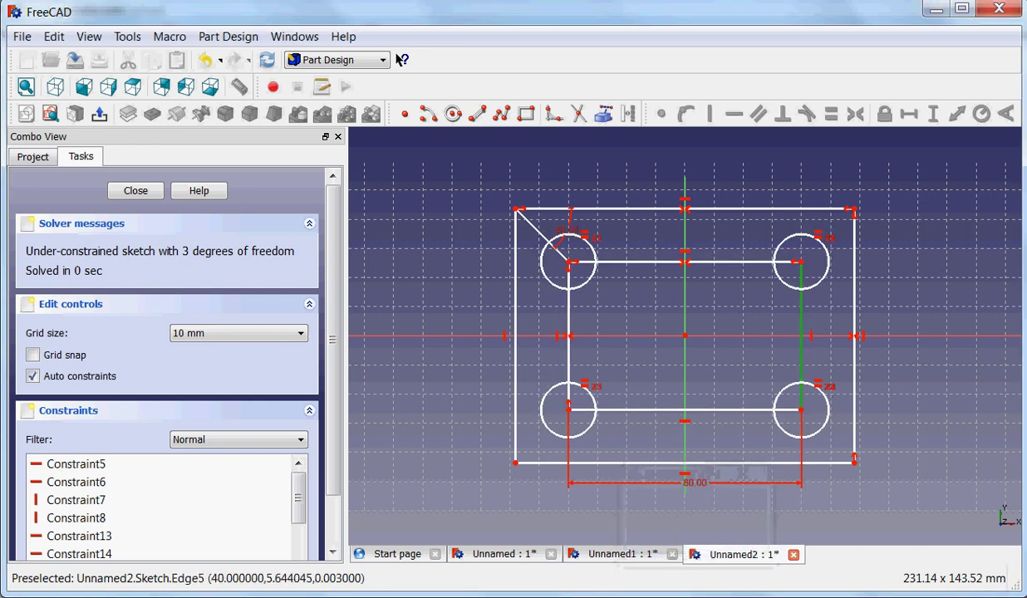
pyautogui.click(958, 117)
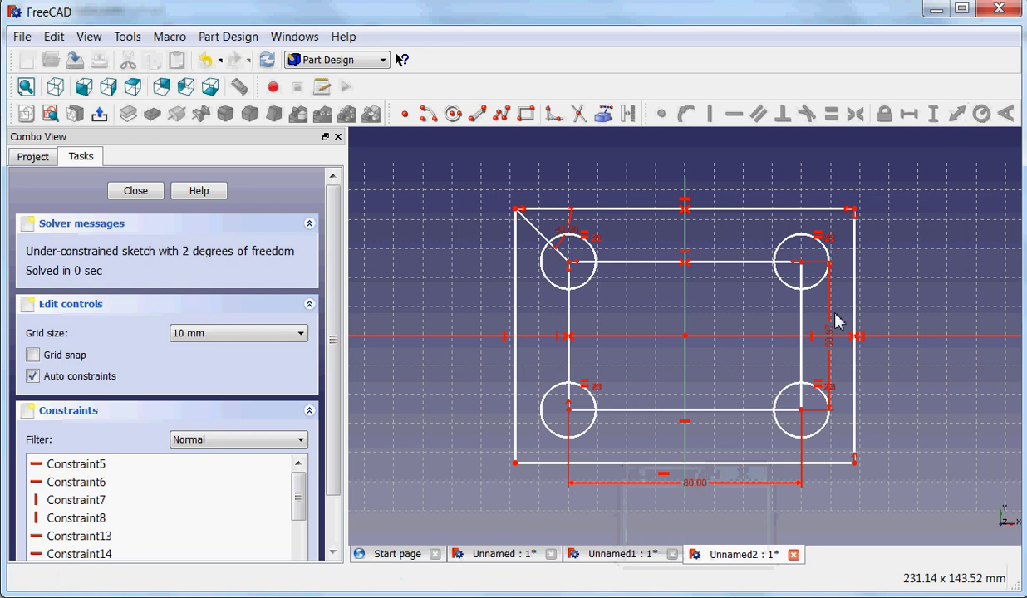
pyautogui.doubleClick(830, 348)
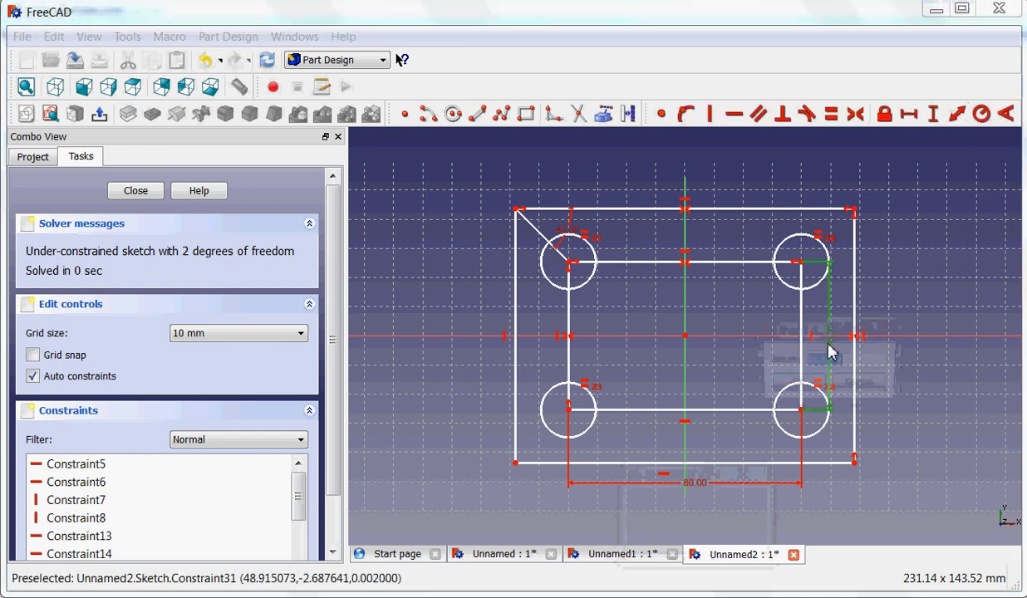
pyautogui.write('40')
pyautogui.press('Return')
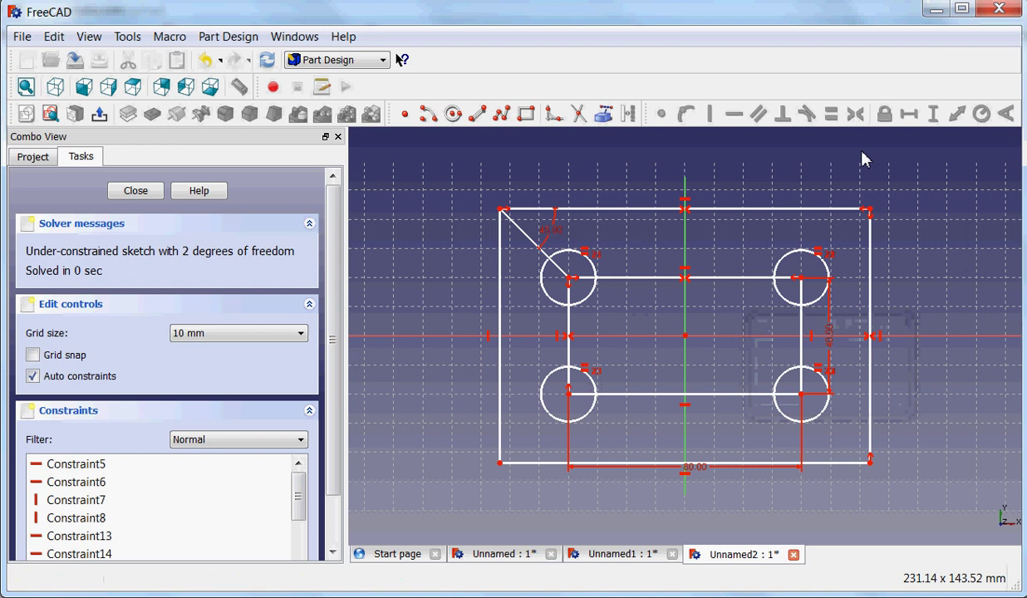
# Step: Set the lower-right hole centre 10 mm horizontally from the plate's right edge
pyautogui.click(801, 396)
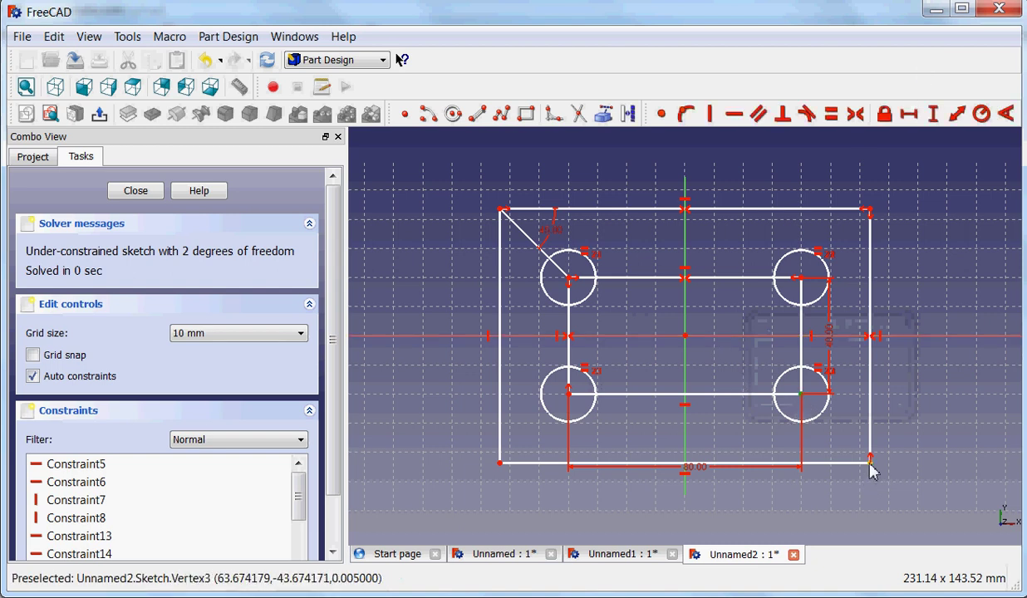
pyautogui.click(909, 114)
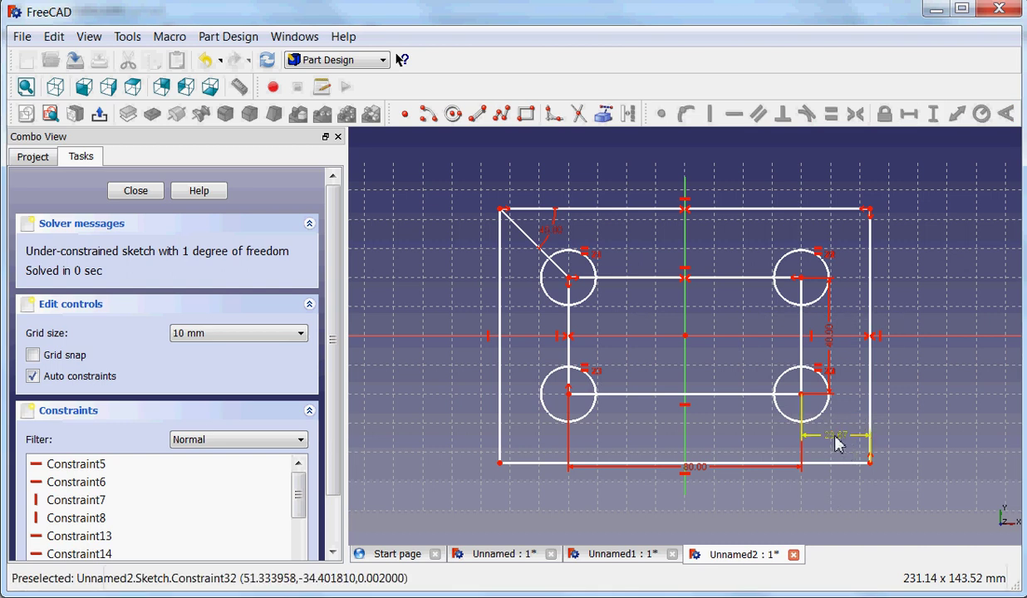
pyautogui.doubleClick(837, 439)
pyautogui.write('10')
pyautogui.press('Return')
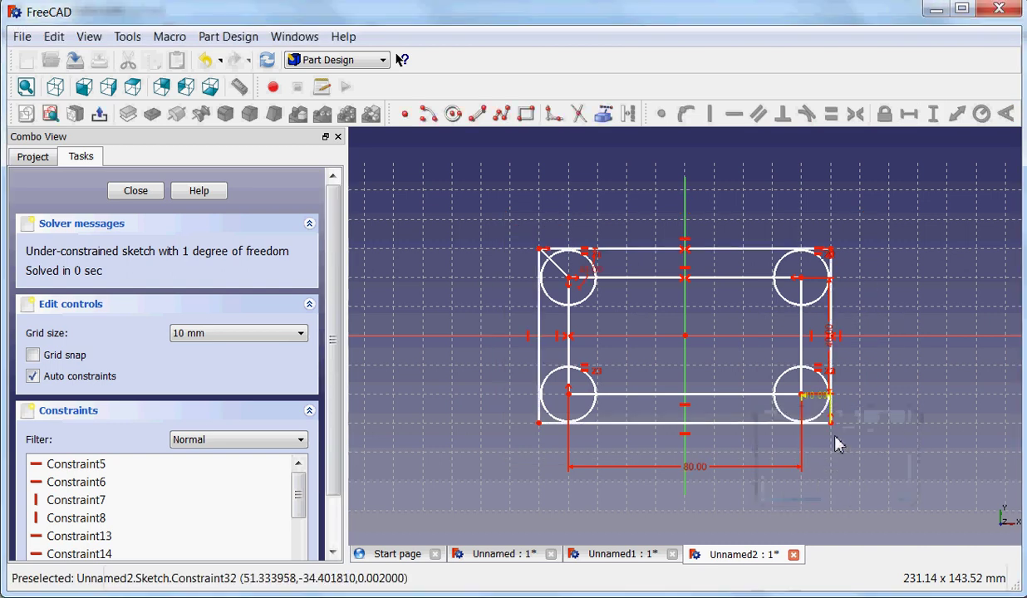
# Step: Constrain the lower-right hole circle to a 5 mm radius
pyautogui.click(780, 381)
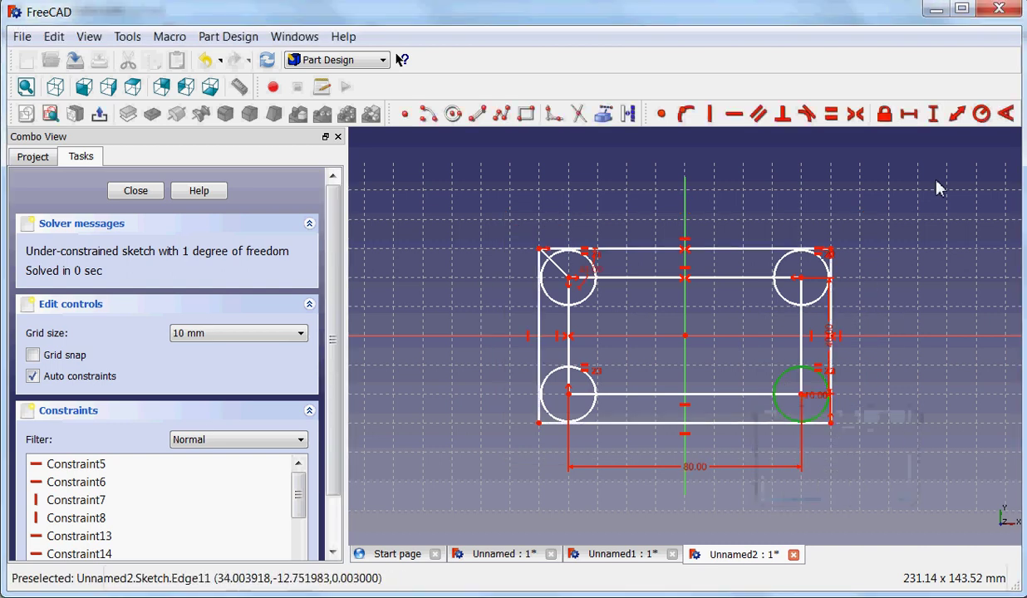
pyautogui.click(982, 115)
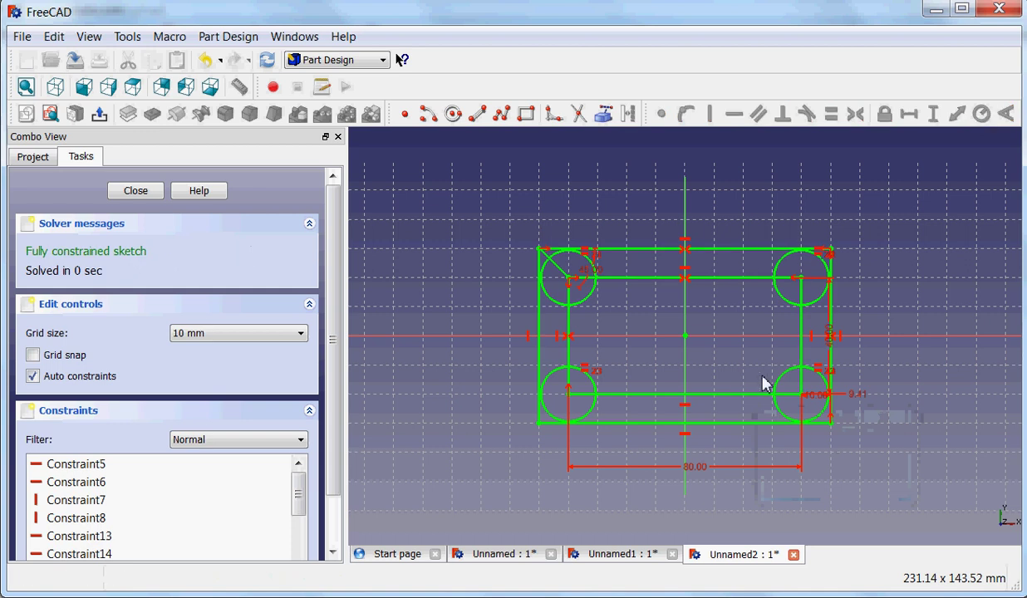
pyautogui.doubleClick(862, 403)
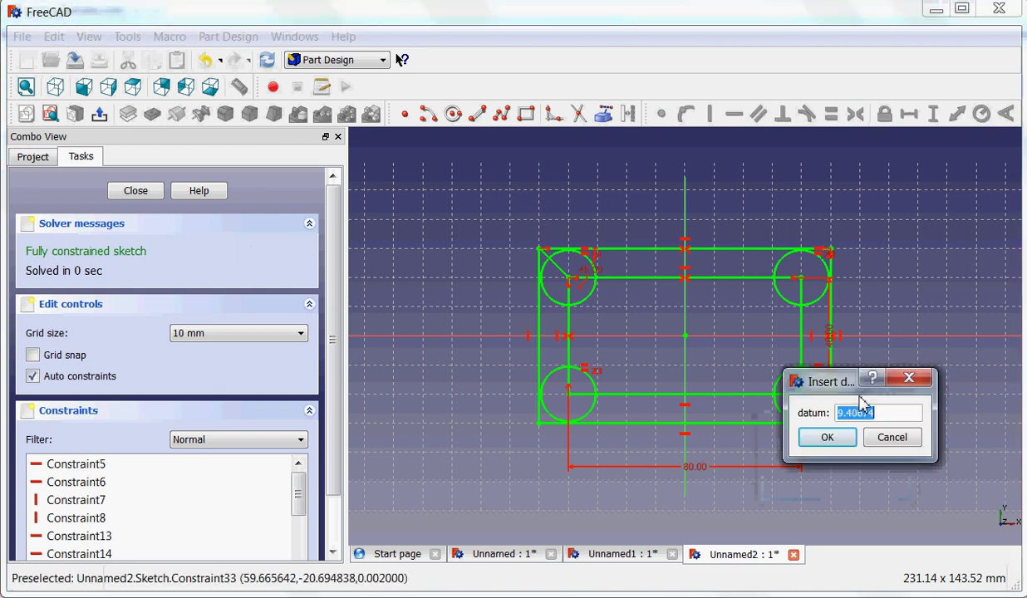
pyautogui.write('5')
pyautogui.press('Return')
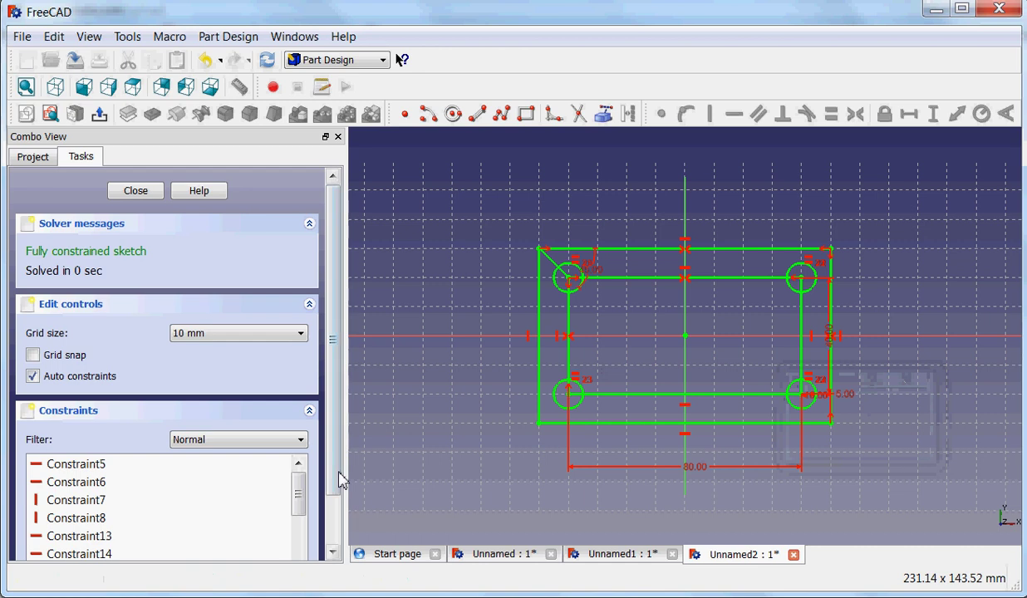
pyautogui.moveTo(334, 476); pyautogui.dragTo(340, 532)
pyautogui.moveTo(297, 436); pyautogui.dragTo(295, 552)
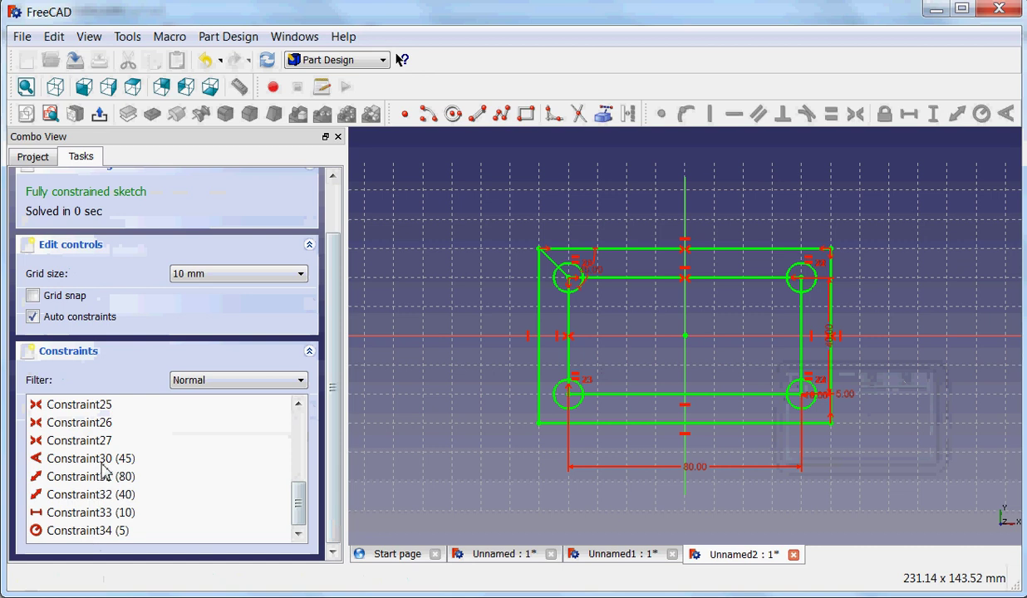
pyautogui.doubleClick(98, 532)
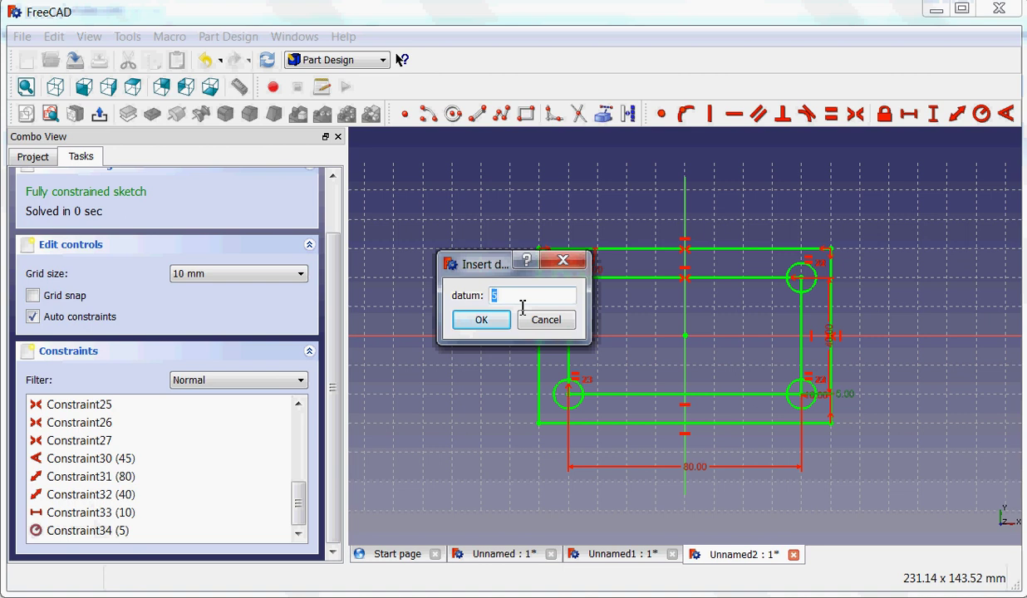
pyautogui.click(545, 321)
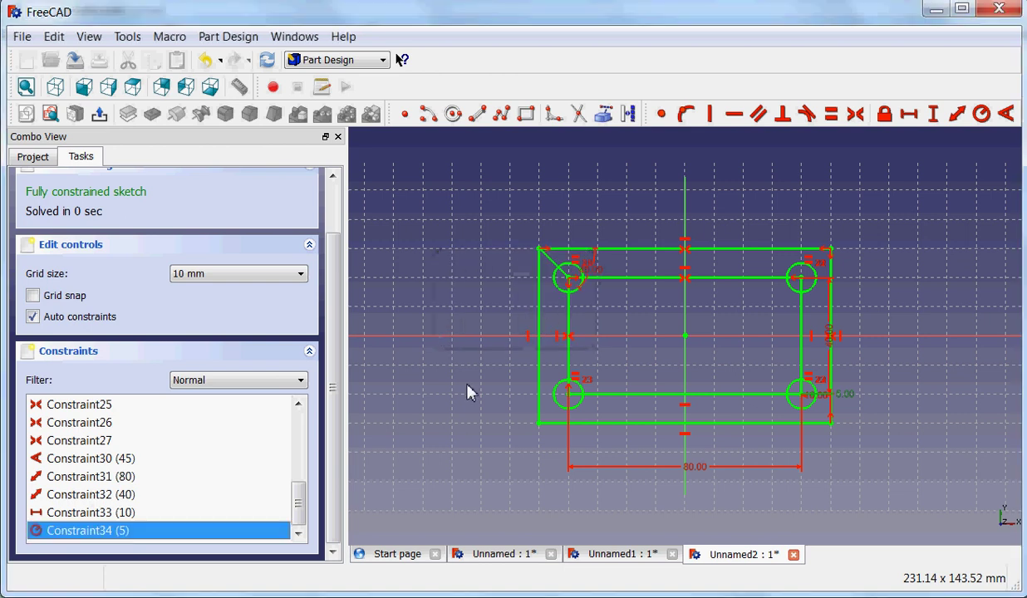
# Step: Convert the inner rectangle's lines joining the hole centres into construction geometry
pyautogui.moveTo(605, 385)
pyautogui.mouseDown(button='middle')
pyautogui.moveTo(606, 337)
pyautogui.moveTo(578, 284)
pyautogui.mouseUp(button='middle')
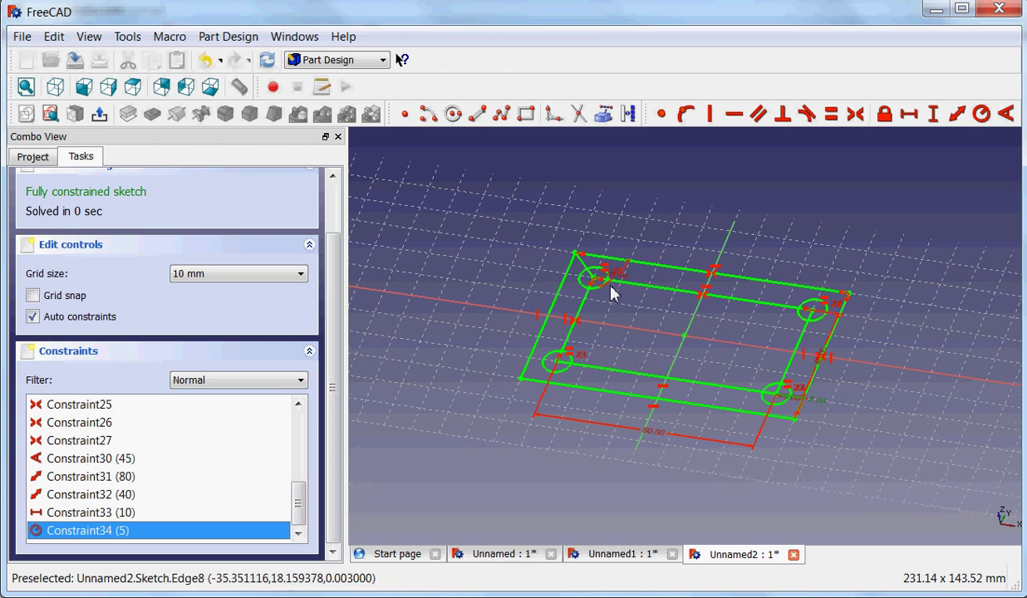
pyautogui.click(670, 299)
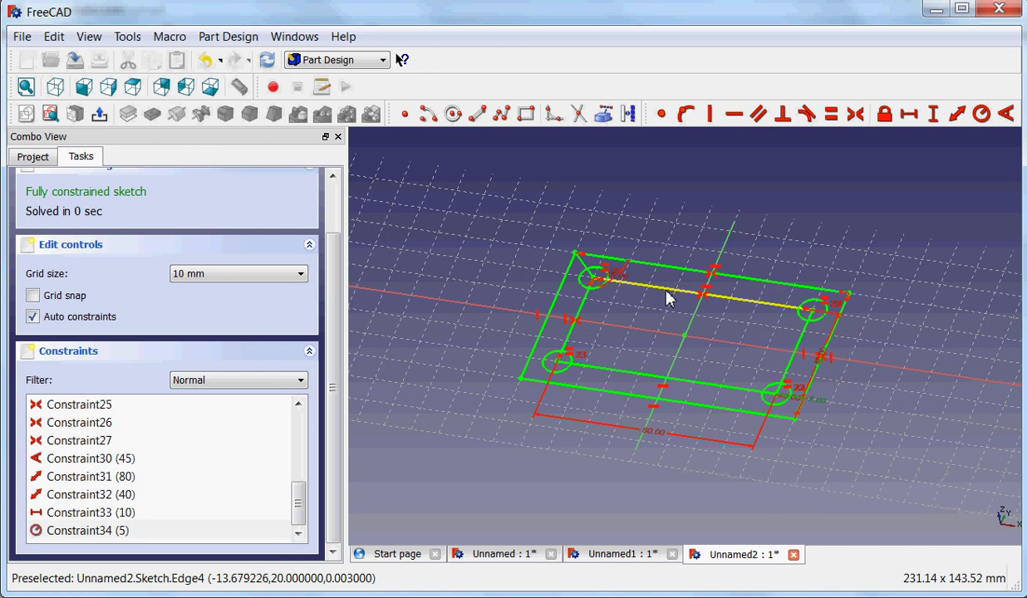
pyautogui.click(629, 116)
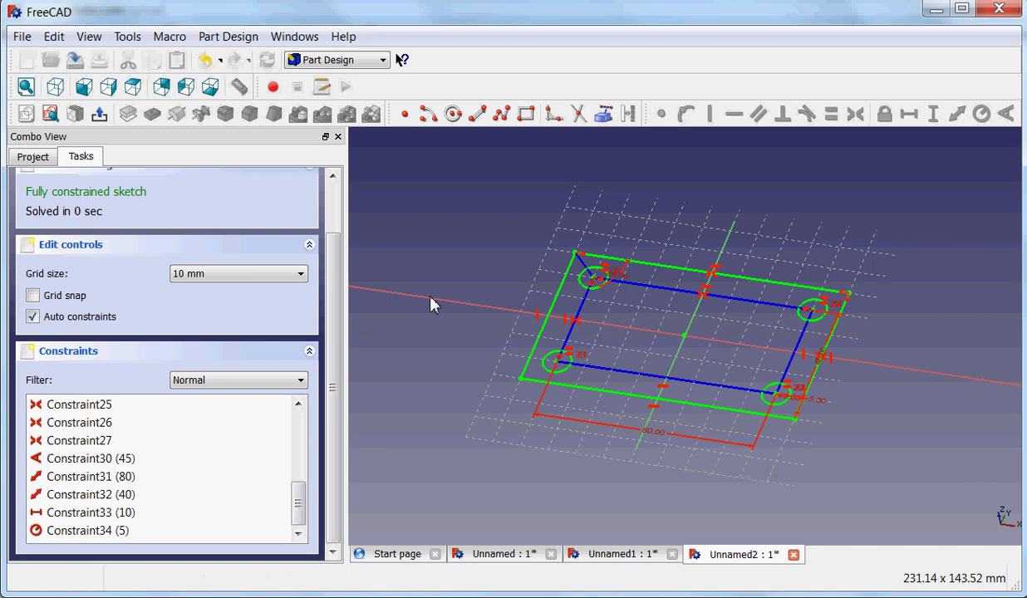
pyautogui.moveTo(334, 339); pyautogui.dragTo(340, 262)
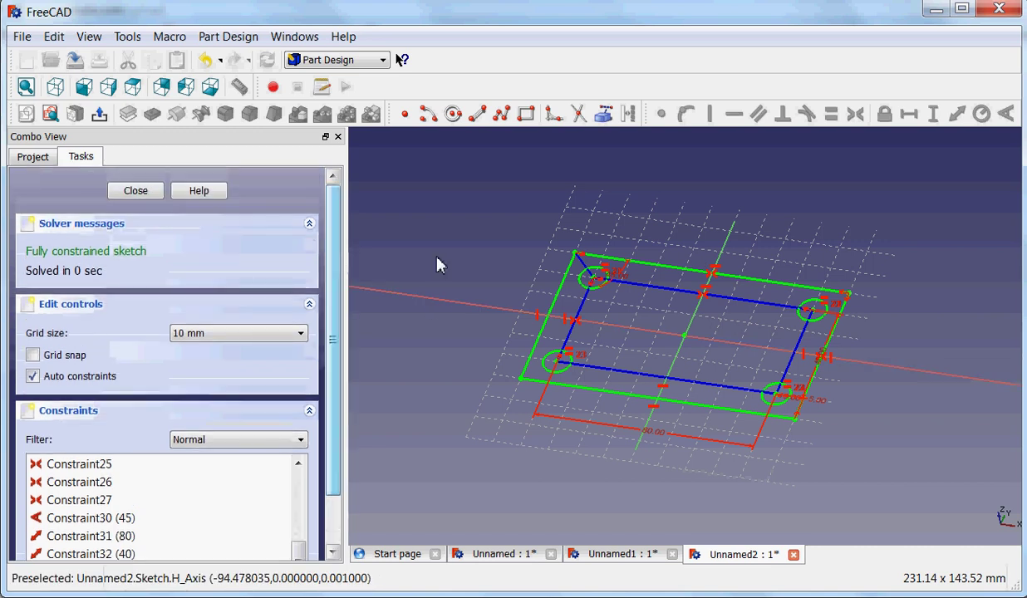
# Step: Close the sketch and pad it into a 20 mm thick plate
pyautogui.click(135, 192)
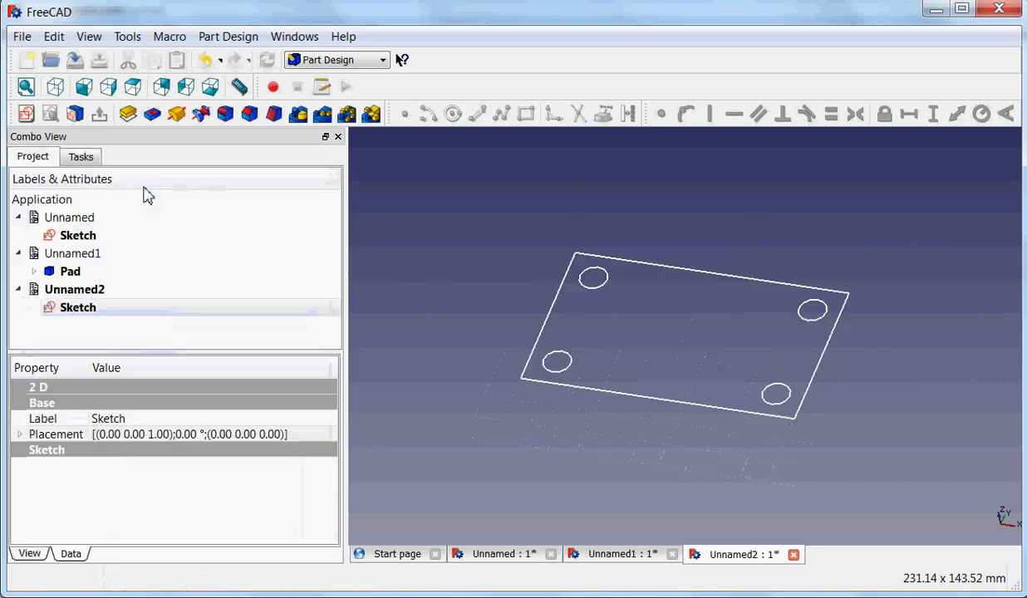
pyautogui.click(131, 118)
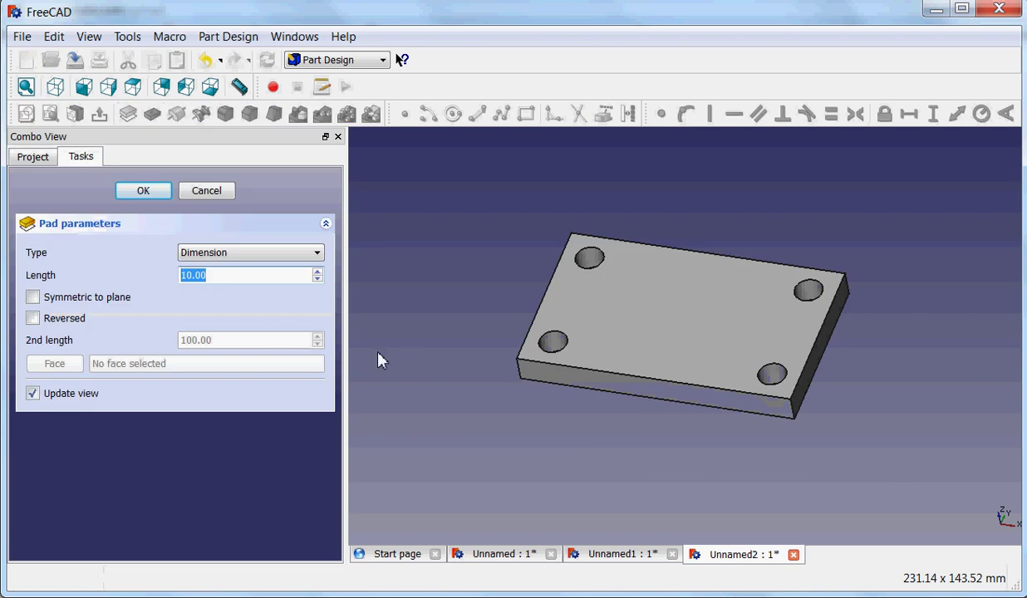
pyautogui.write('20')
pyautogui.press('Return')
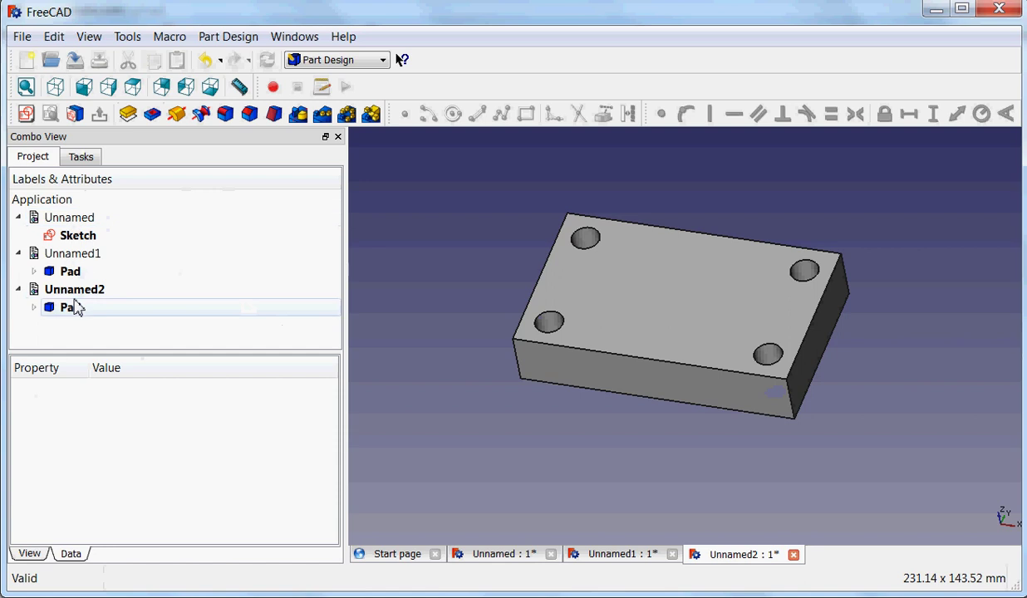
# Step: Reopen the Pad's underlying sketch for editing from the model tree
pyautogui.click(34, 307)
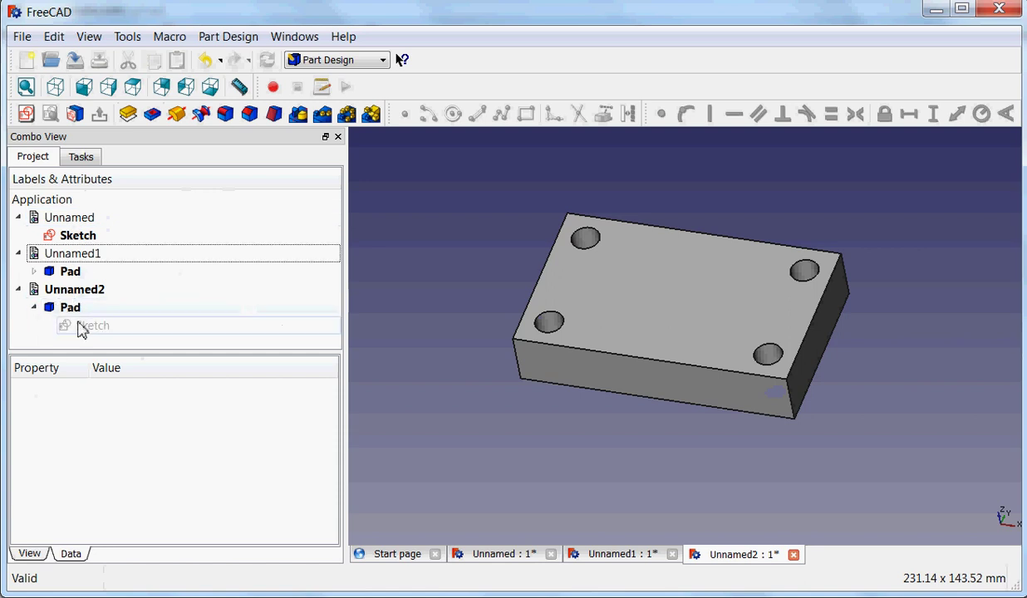
pyautogui.doubleClick(81, 325)
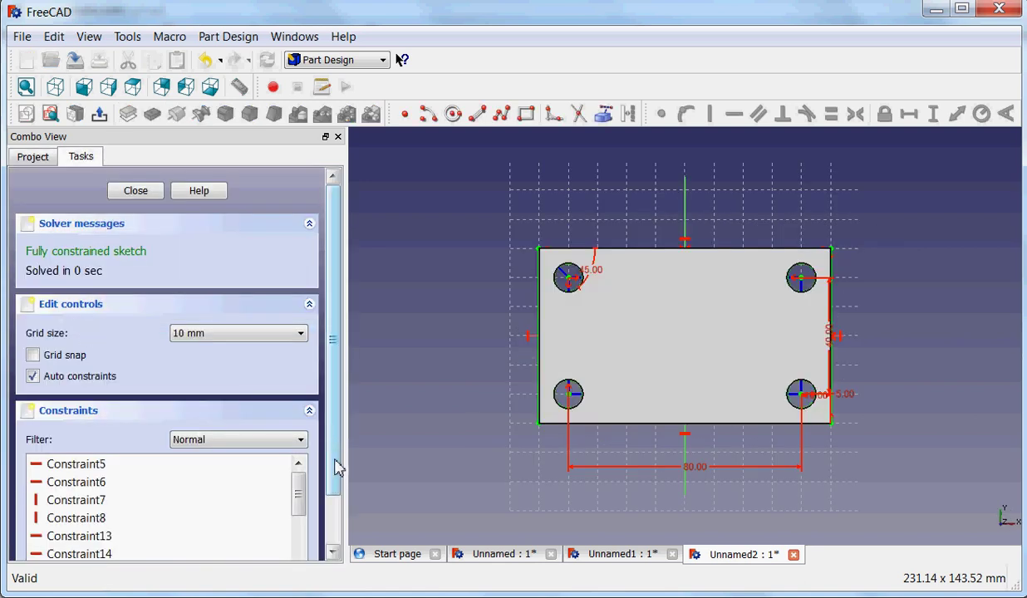
pyautogui.scroll(-1, 336, 468)
pyautogui.moveTo(295, 450); pyautogui.dragTo(304, 586)
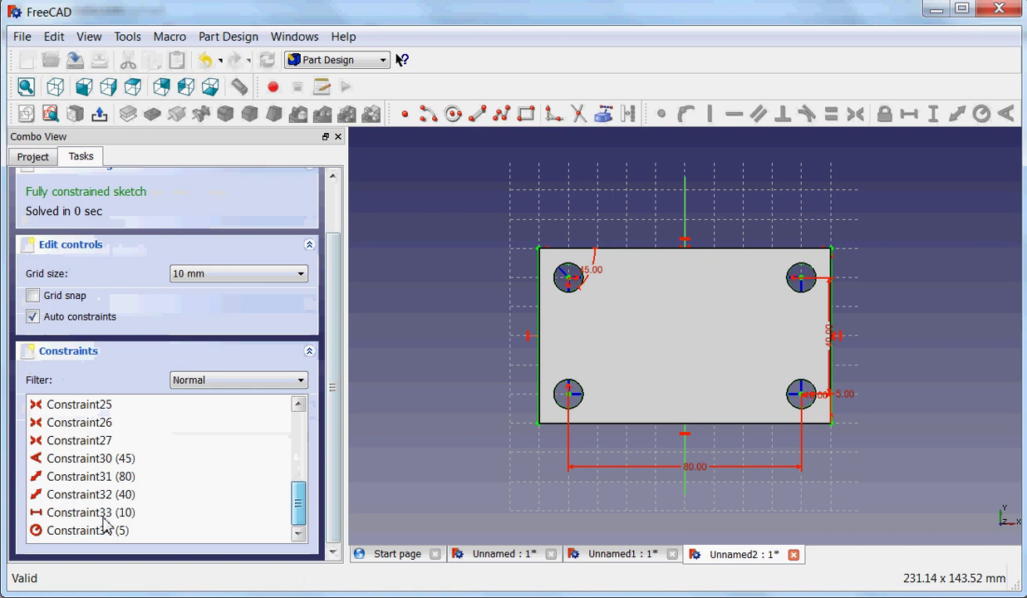